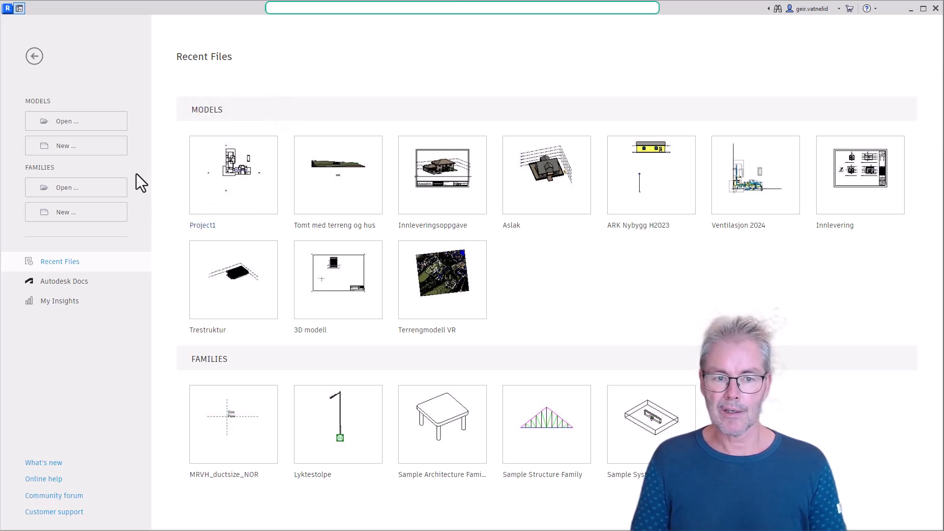
- Open the recent model Project1 and set its starting view to Floor Plan: 1. Floor
left_click(230, 167)
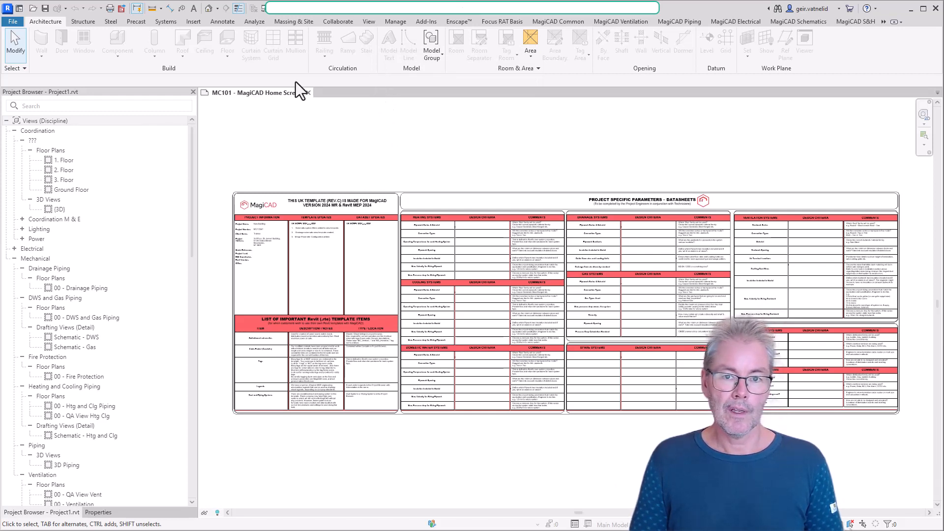
left_click(395, 22)
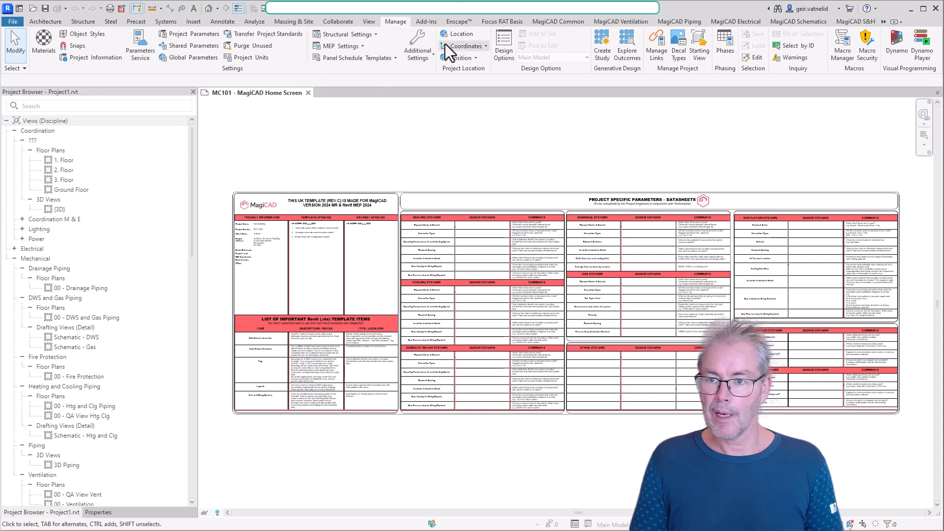
left_click(698, 46)
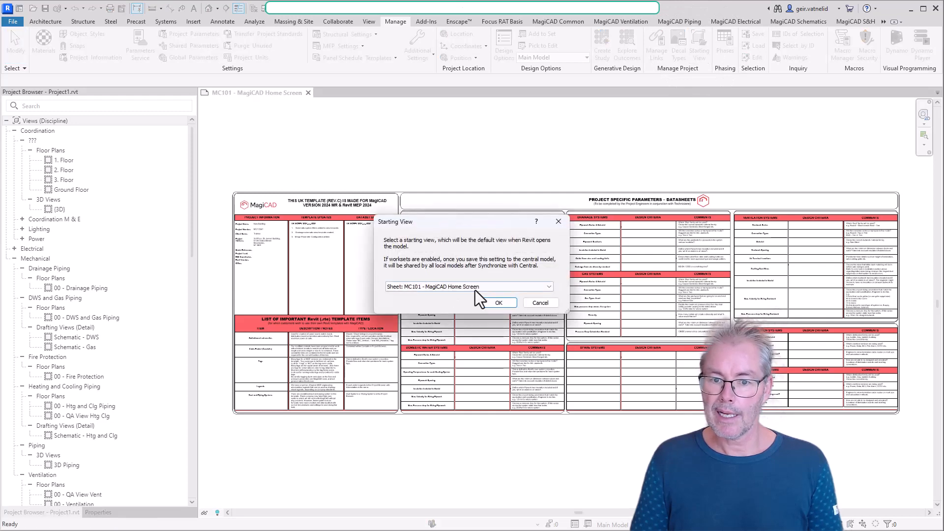
left_click(549, 287)
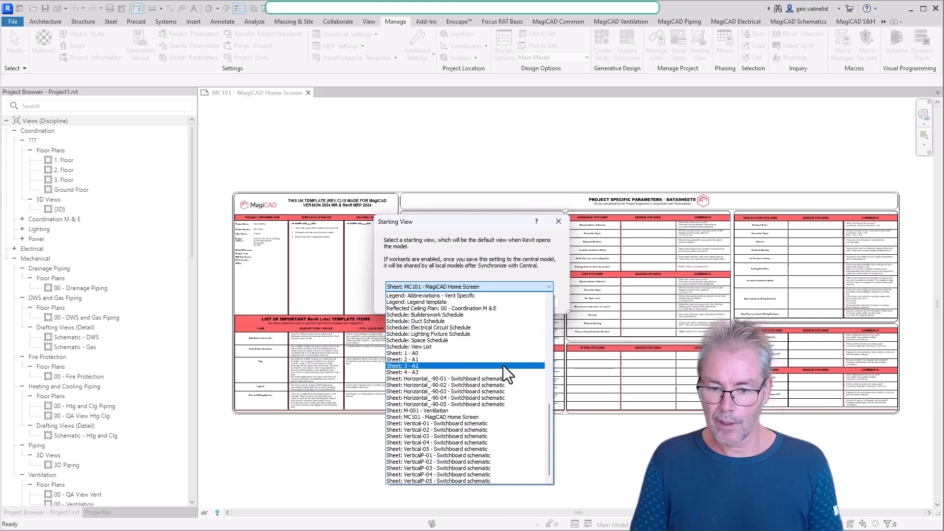
scroll(490, 381, "up", 4)
scroll(491, 366, "up", 3)
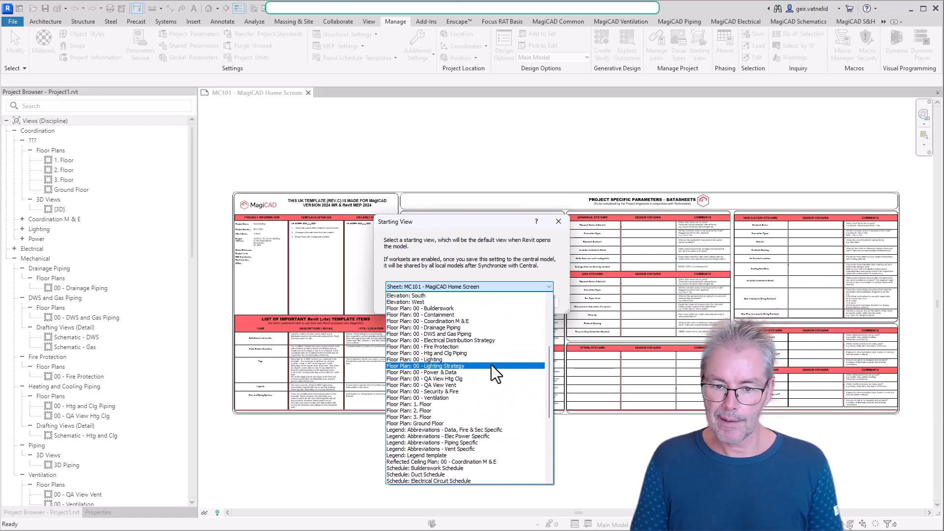
scroll(490, 321, "up", 6)
scroll(490, 320, "up", 2)
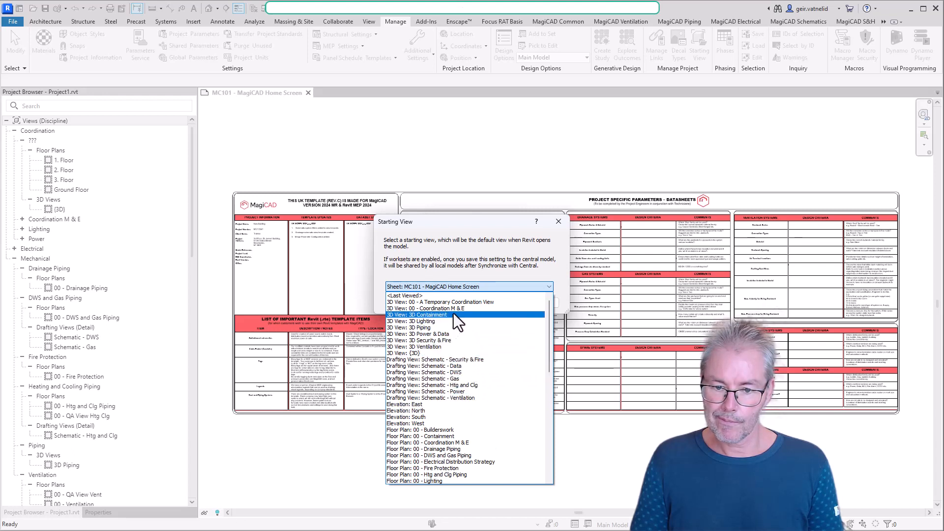
left_click(0, 197)
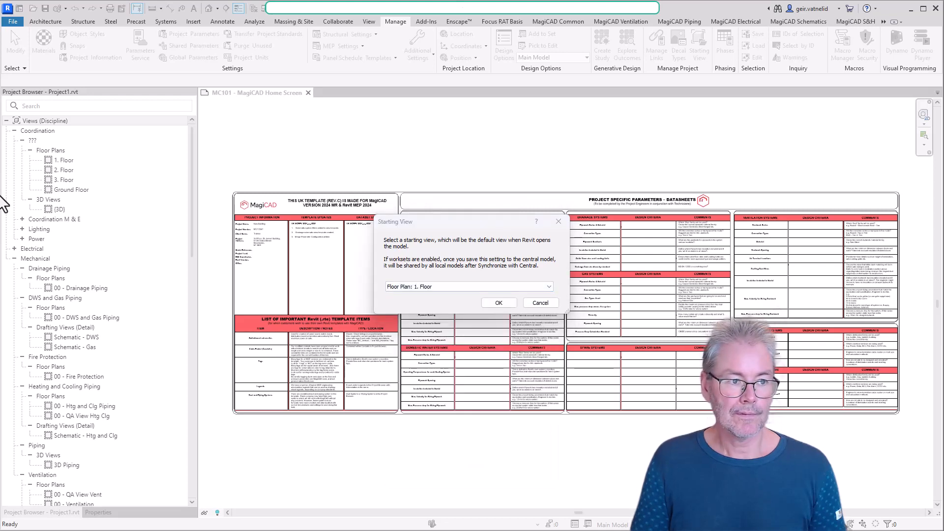
left_click(545, 286)
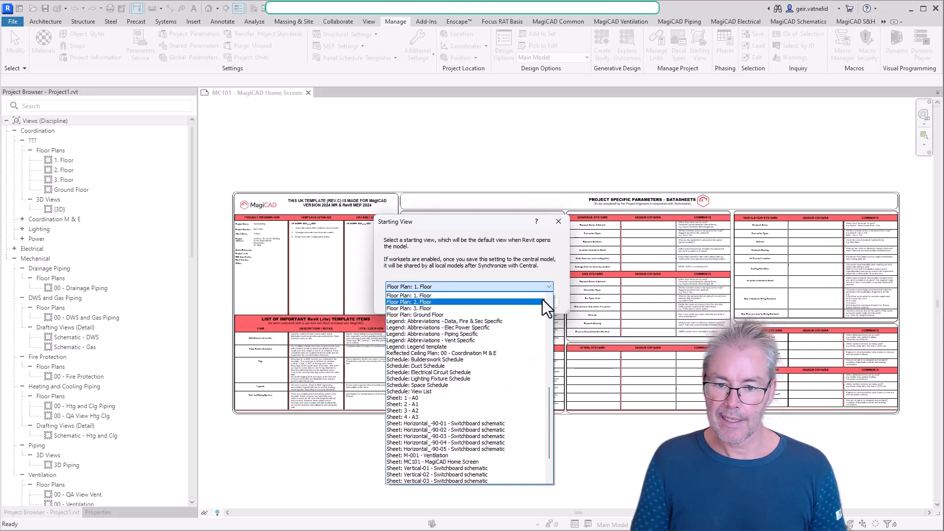
scroll(506, 309, "up", 2)
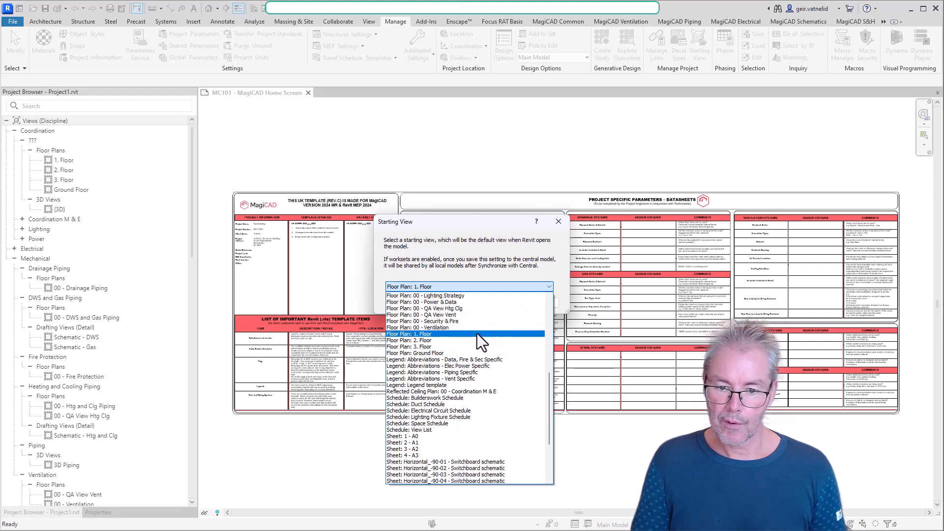
left_click(476, 333)
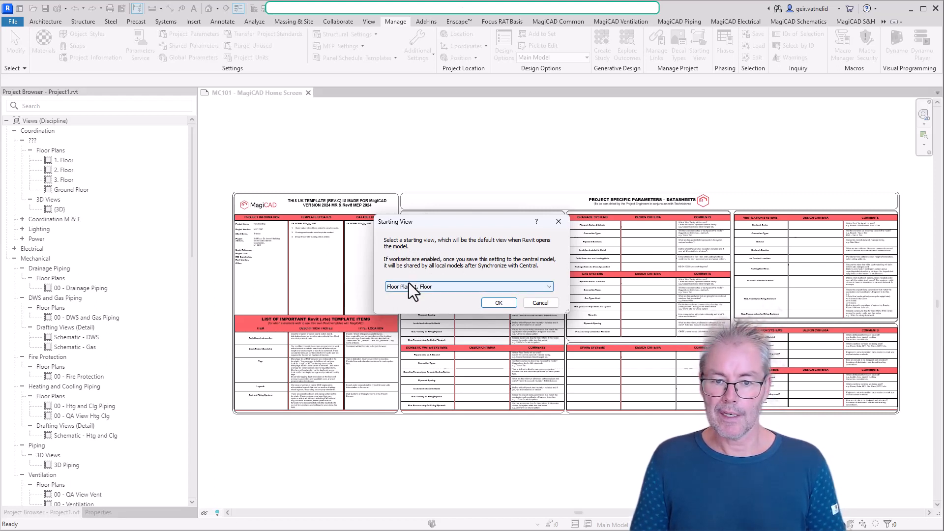
left_click(500, 302)
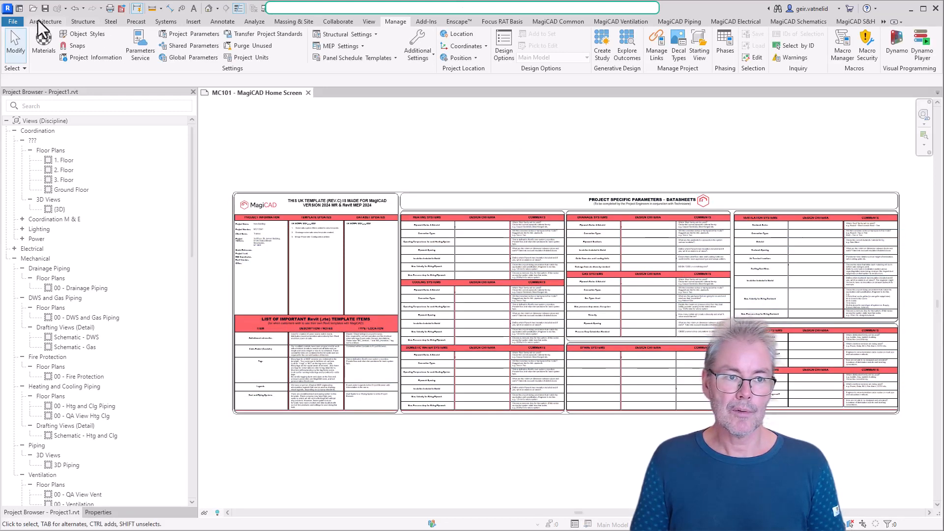
- Close Project1 with its changes saved, and reopen it from the recent models
left_click(14, 20)
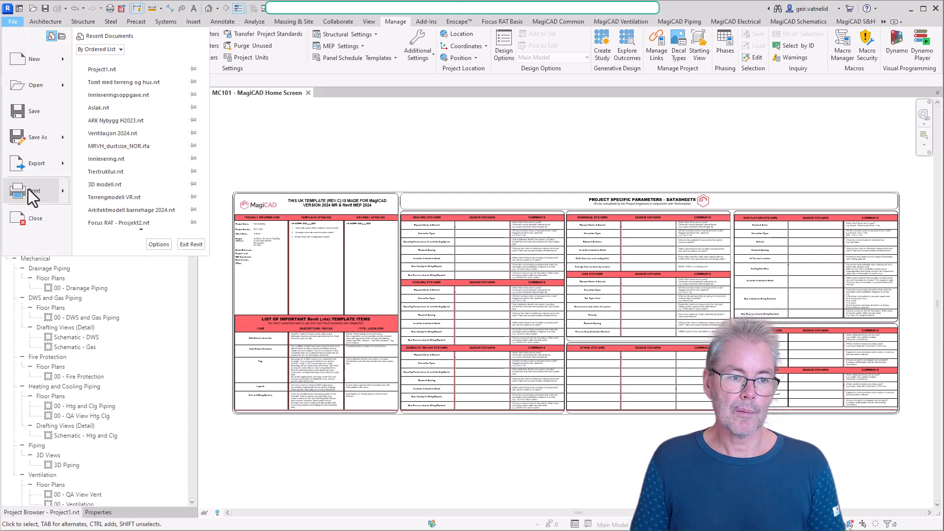
left_click(35, 222)
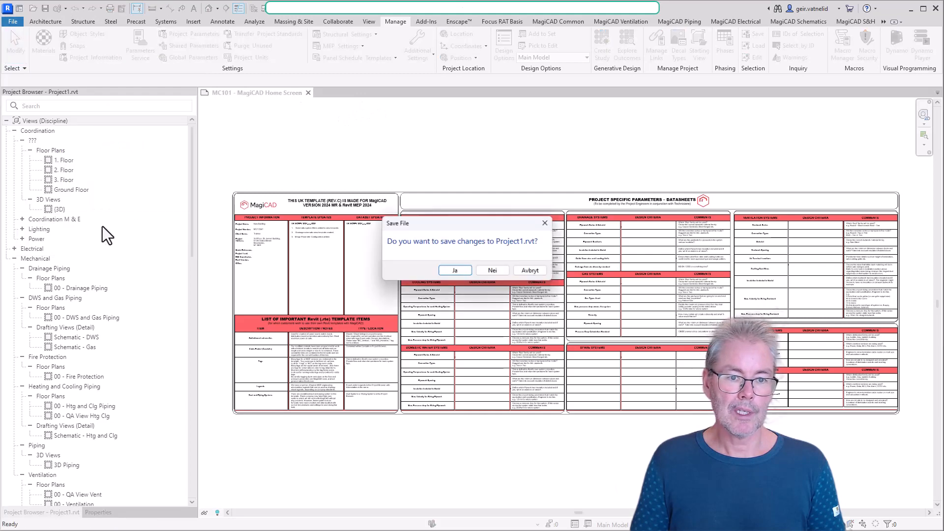
left_click(457, 271)
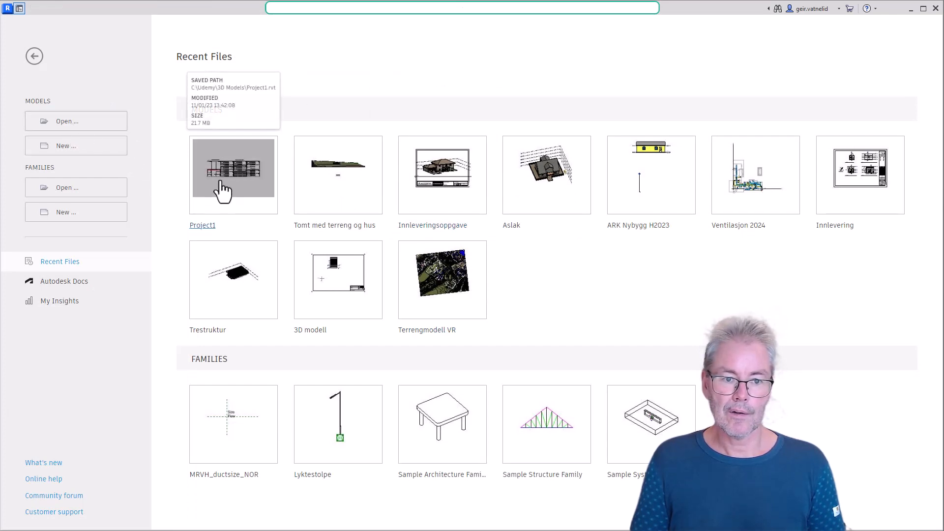
left_click(220, 183)
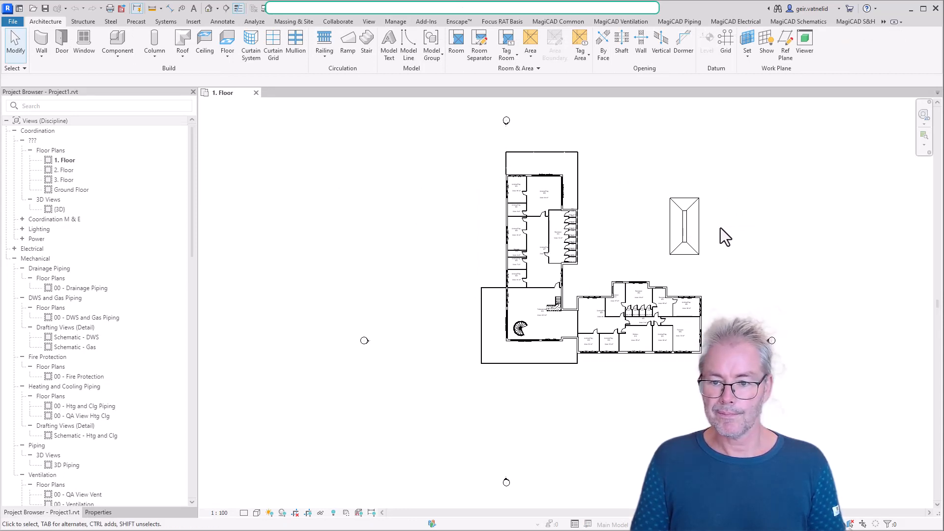
- Open the Ground Floor plan under Coordination and view the wing with the kitchen and restrooms
left_click(78, 191)
double_click(78, 191)
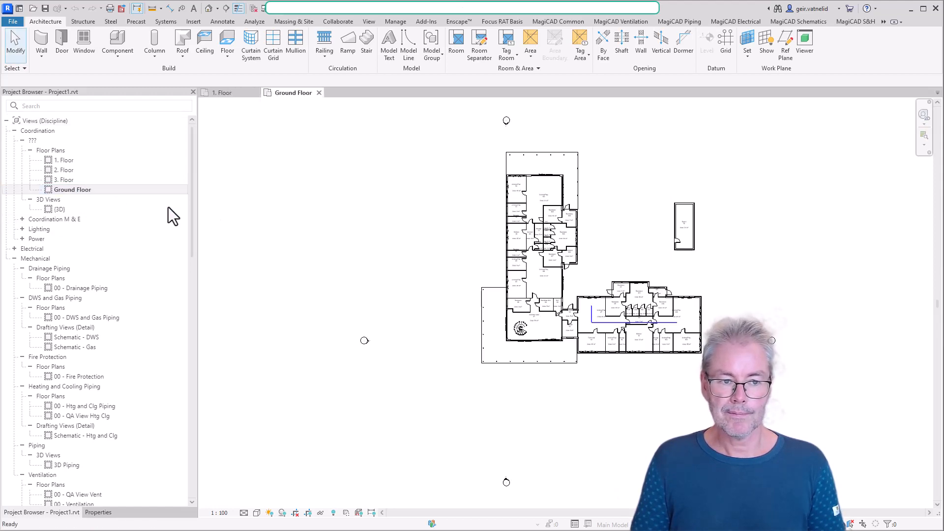
scroll(722, 359, "up", 2)
scroll(655, 326, "up", 7)
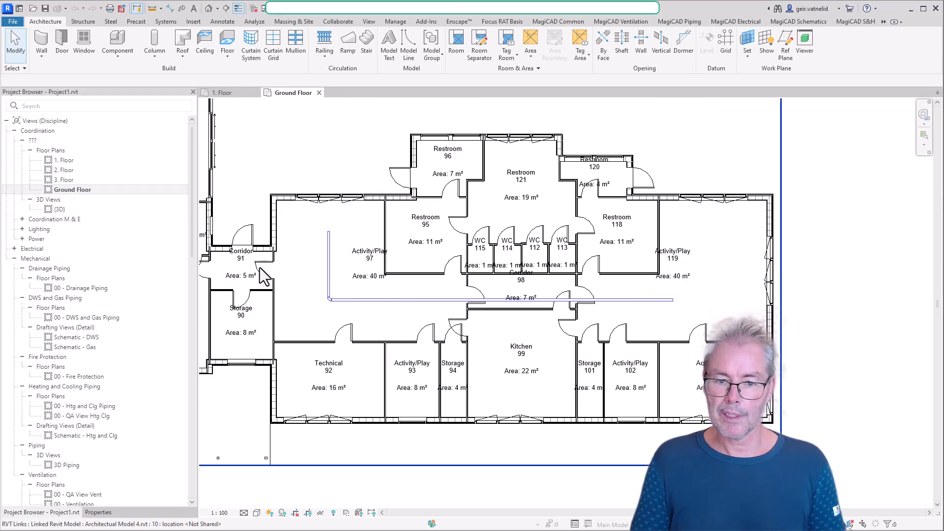
scroll(364, 280, "up", 1)
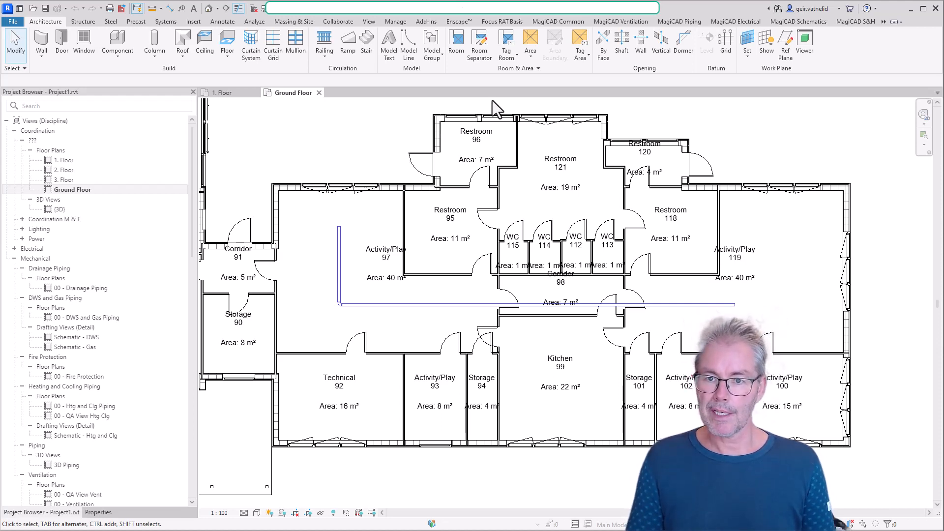
- Open the MagiCAD dataset management for the project
left_click(564, 22)
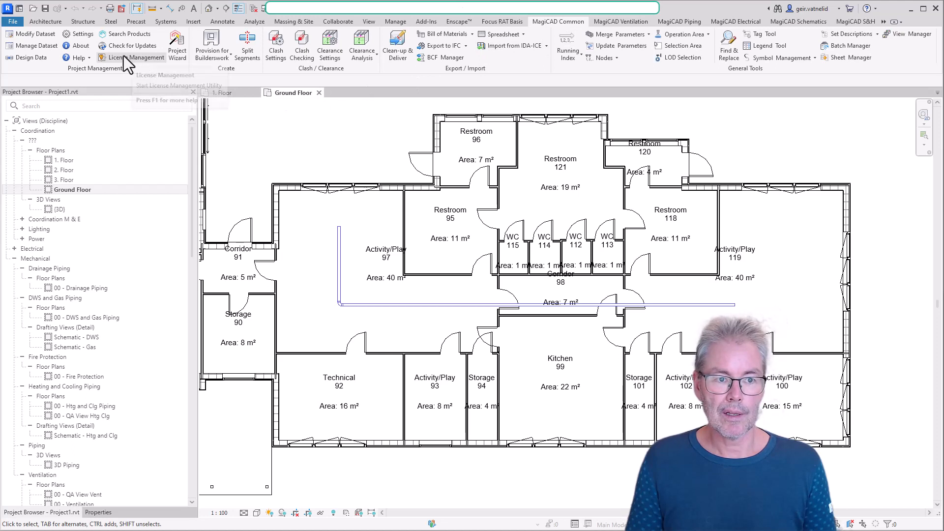
left_click(32, 47)
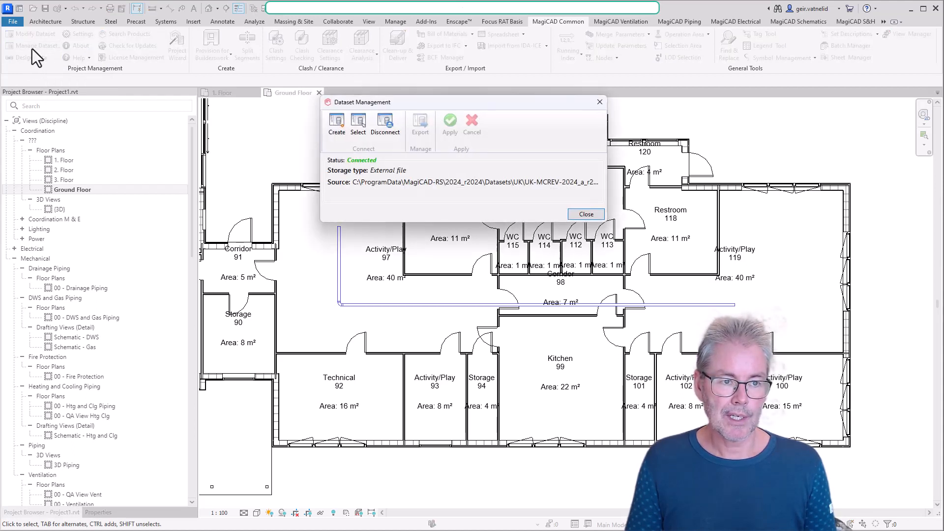
left_click(334, 129)
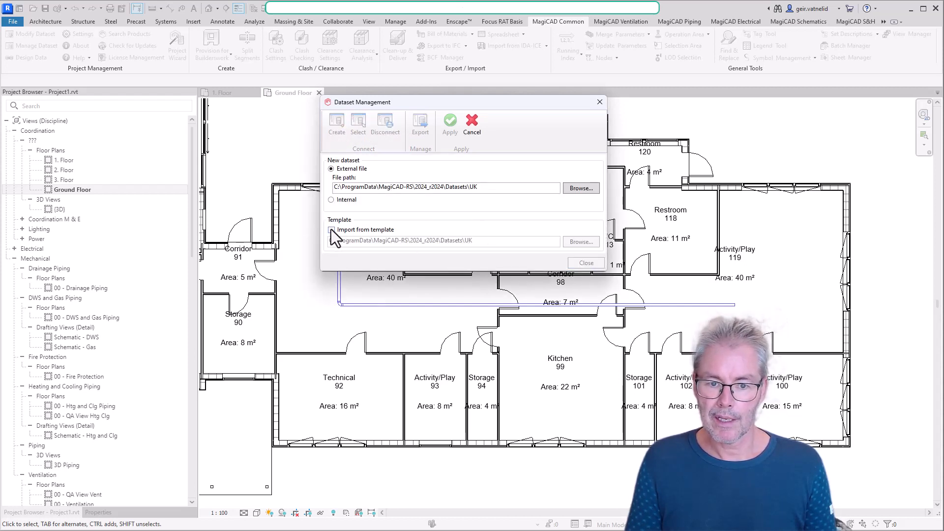
left_click(331, 230)
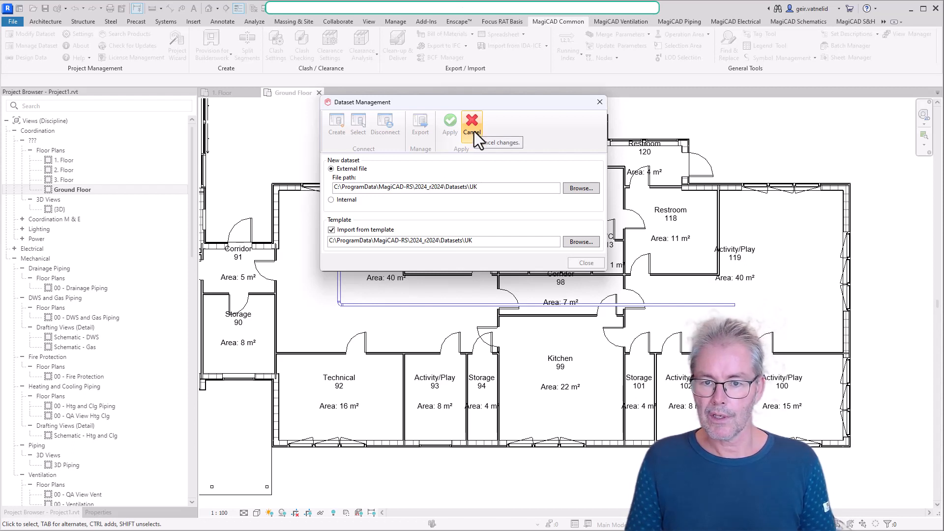
left_click(446, 128)
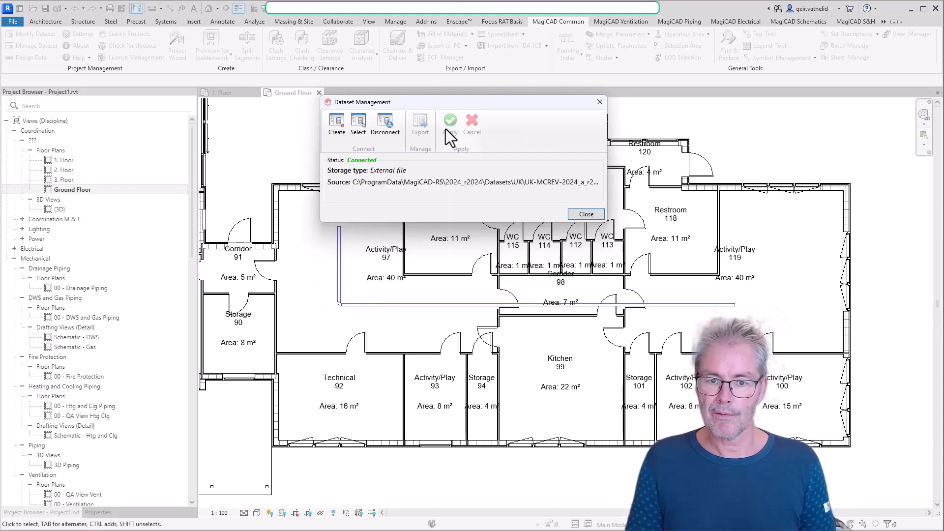
- Connect the project to the external dataset file UK-MCREV-2024_a_r2024.mrv from the Datasets\UK folder and close the dataset management
left_click(359, 125)
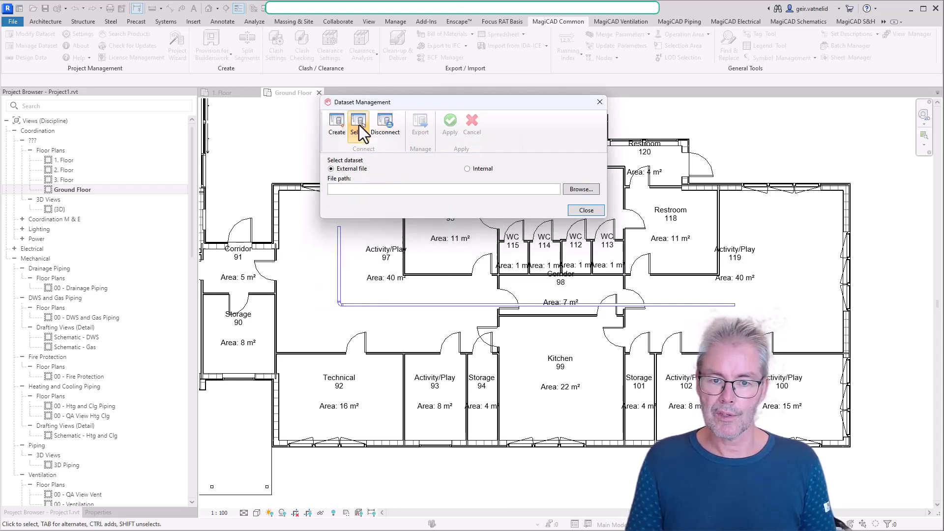
left_click(588, 189)
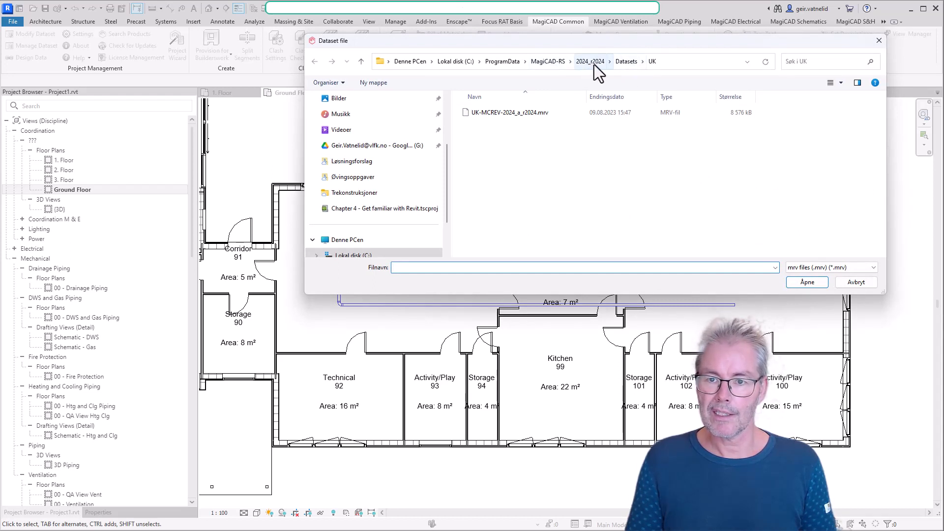
left_click(590, 62)
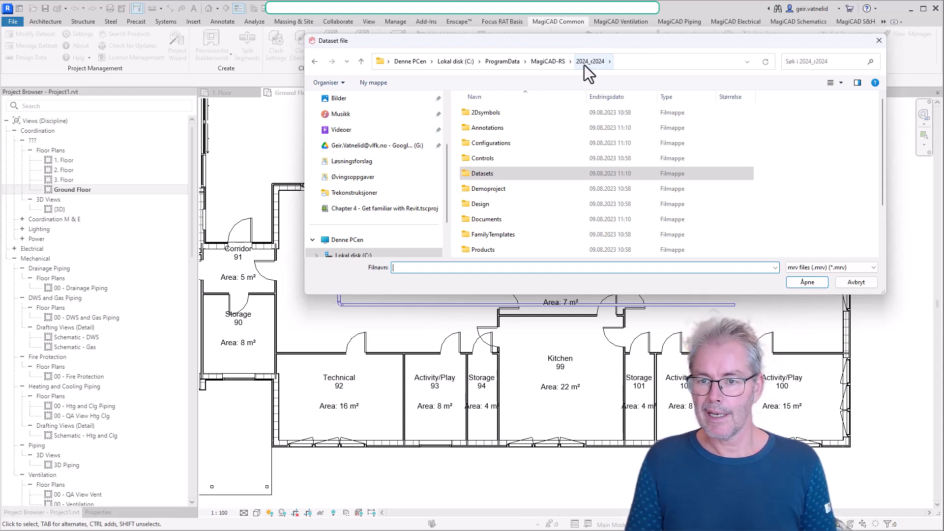
double_click(509, 173)
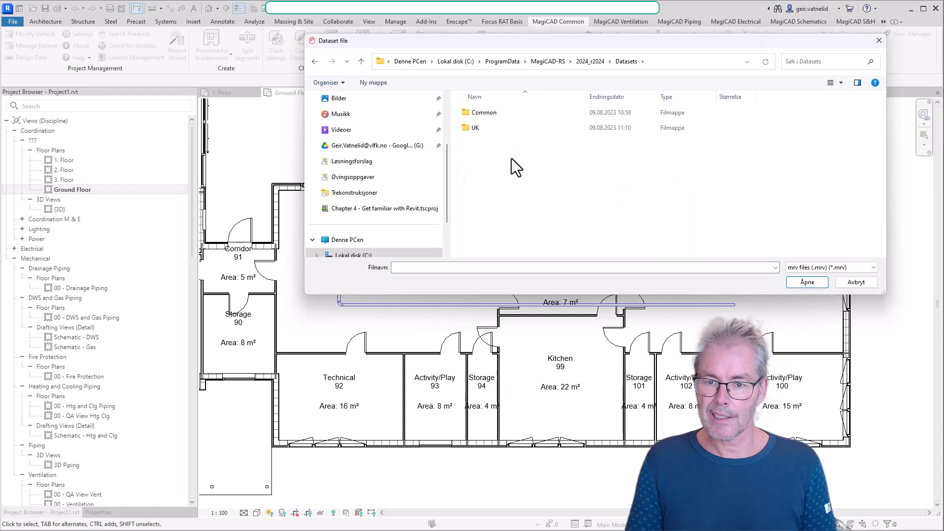
double_click(512, 129)
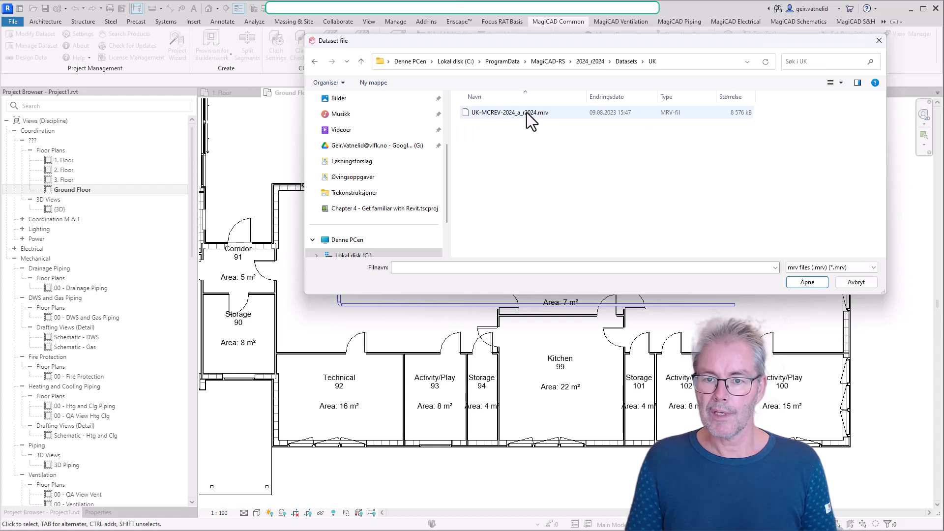
left_click(525, 113)
left_click(807, 282)
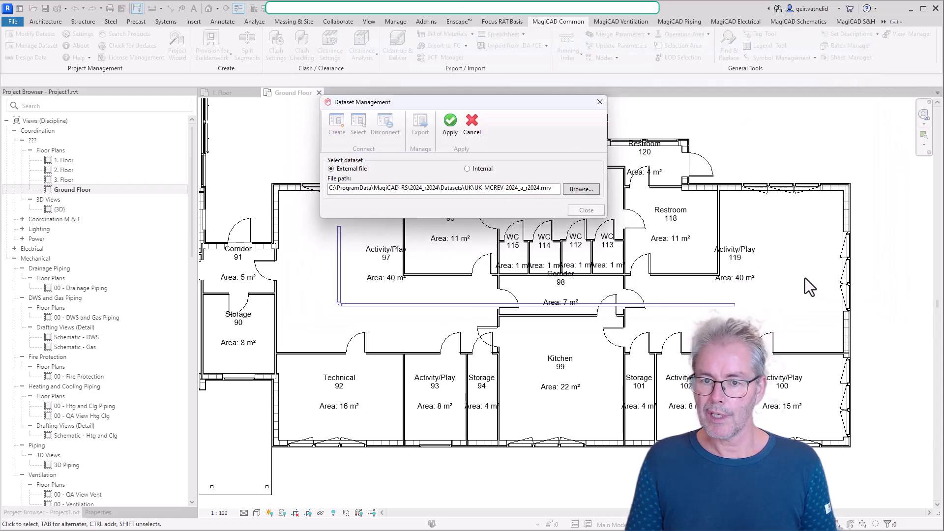
left_click(451, 124)
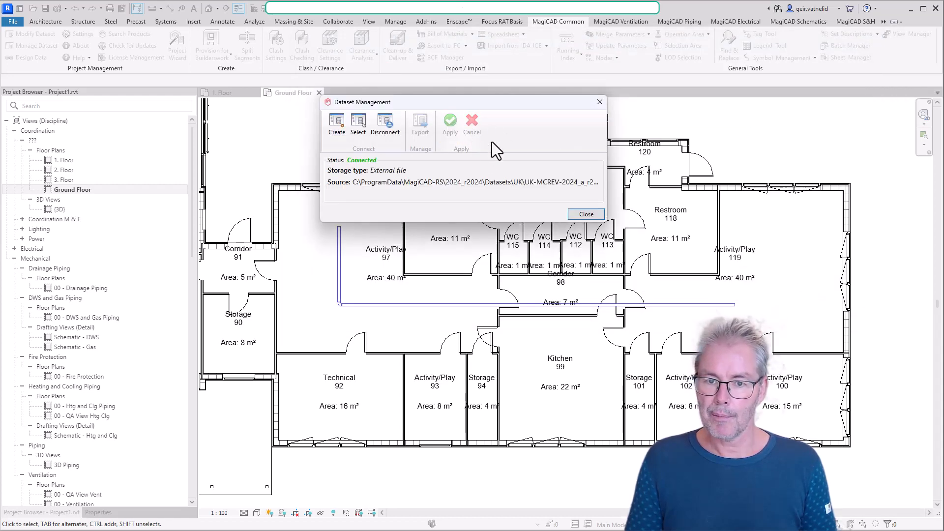
left_click(586, 214)
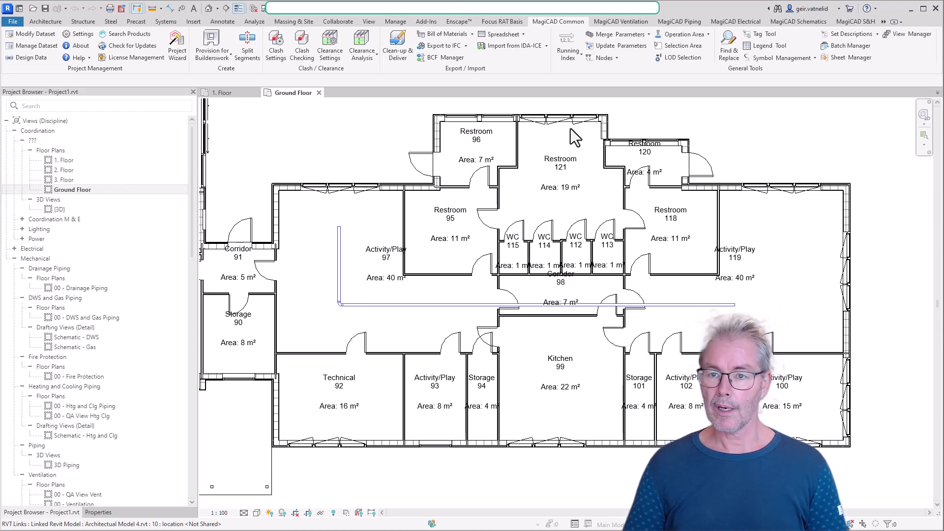
- Browse the dataset's installable ventilation products: supply, extract, outdoor supply and exhaust devices, climate beams and air handling equipment
left_click(621, 25)
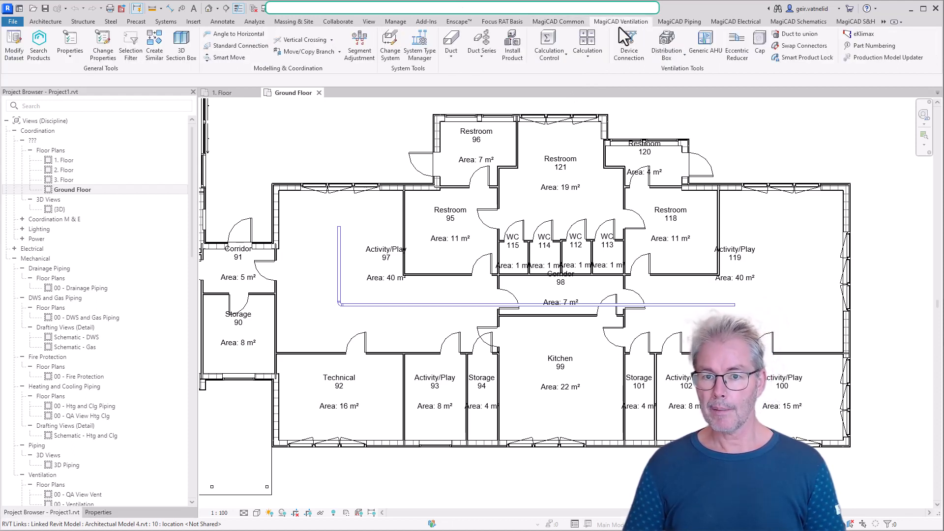
left_click(514, 52)
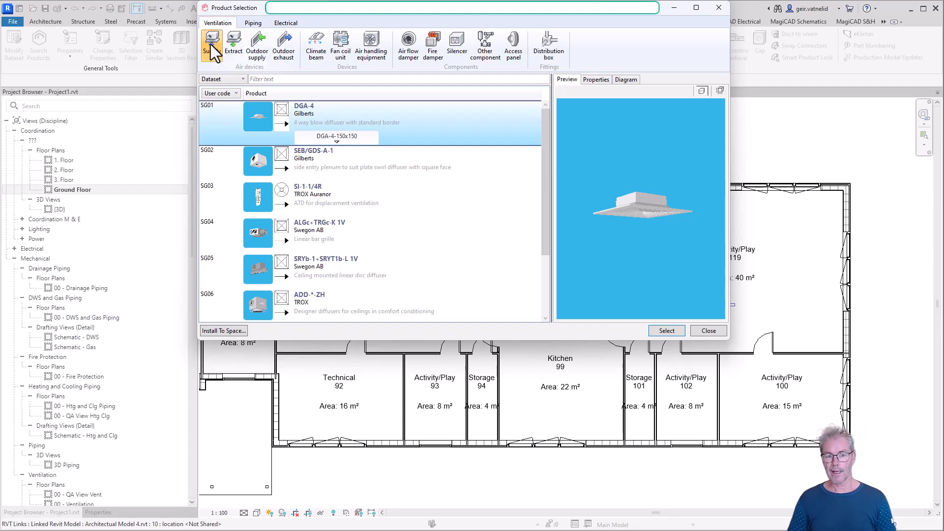
left_click(237, 43)
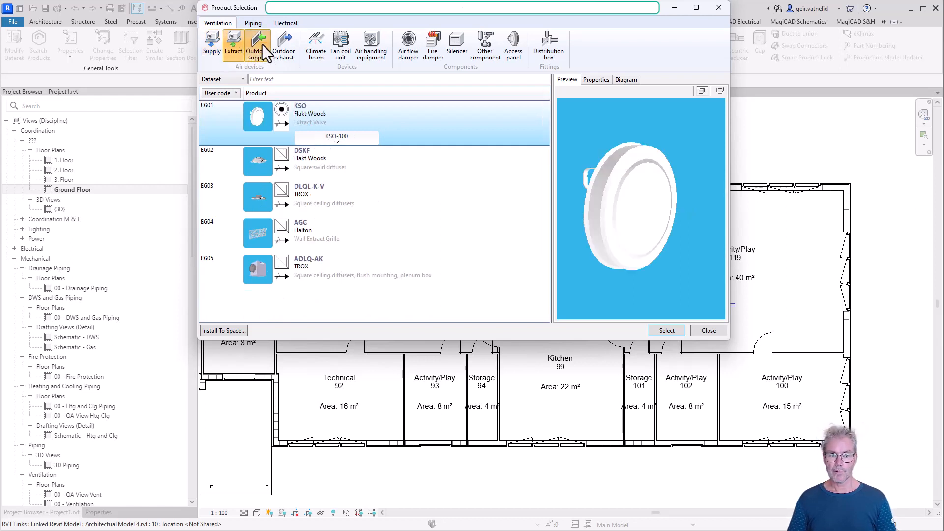
left_click(261, 45)
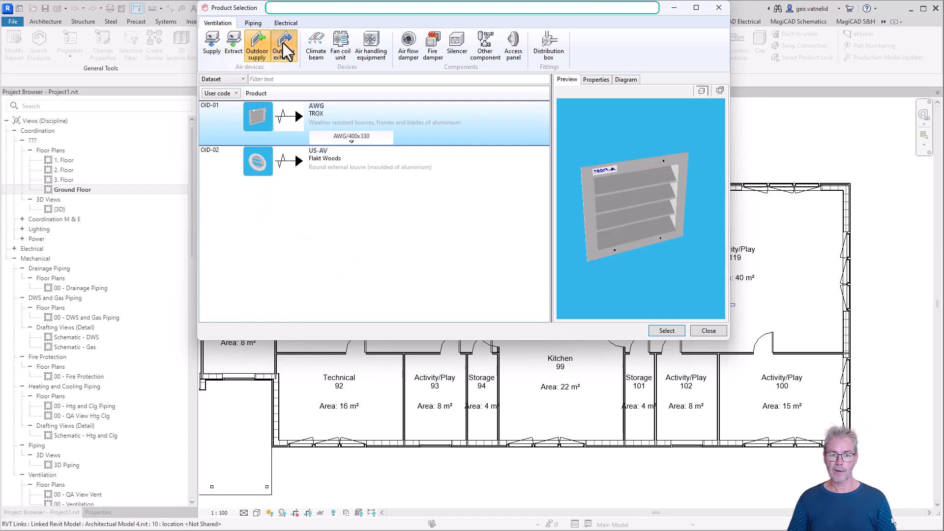
left_click(285, 47)
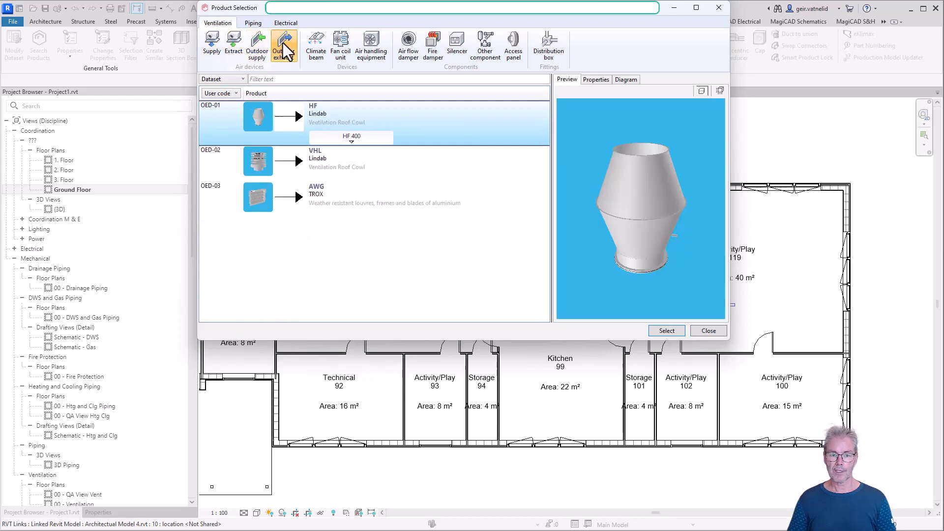
left_click(314, 47)
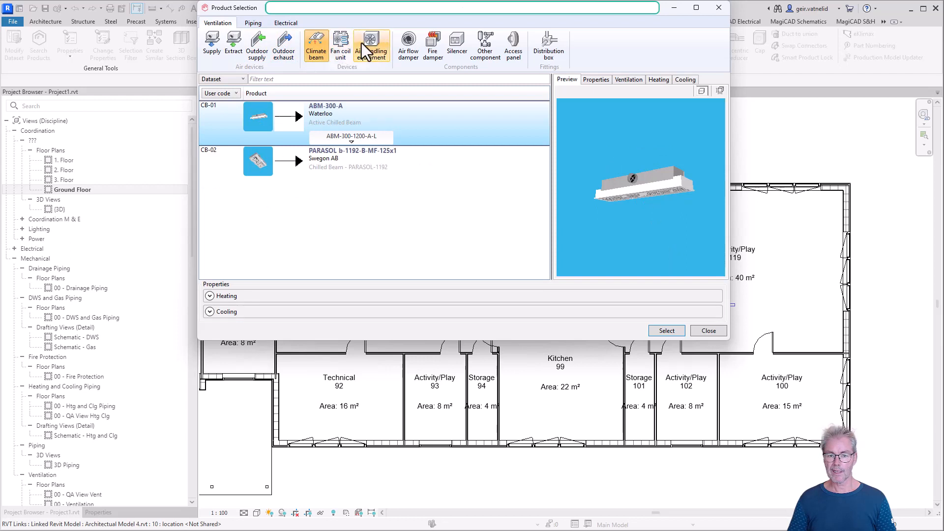
left_click(378, 40)
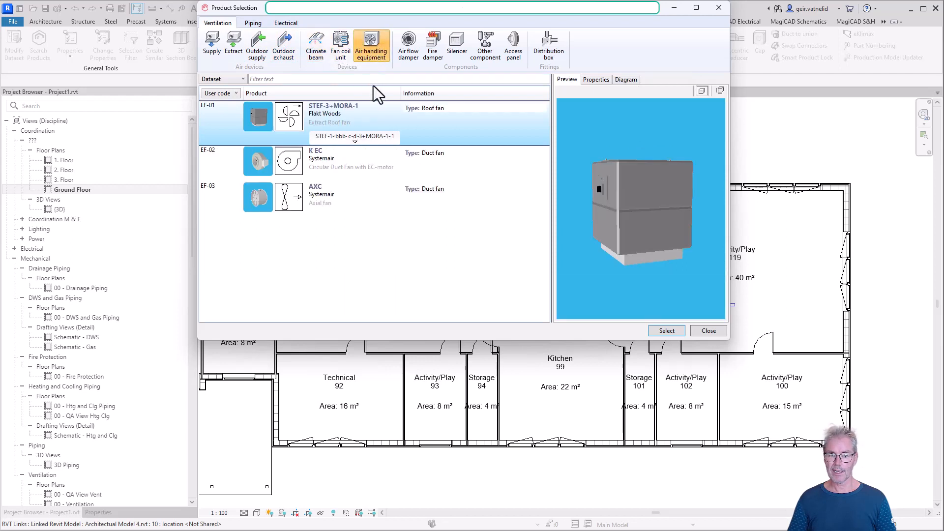
- Examine the sizes offered for the STEF-3+MORA-1 roof fan and the BDEP-13-024 air flow damper
left_click(371, 137)
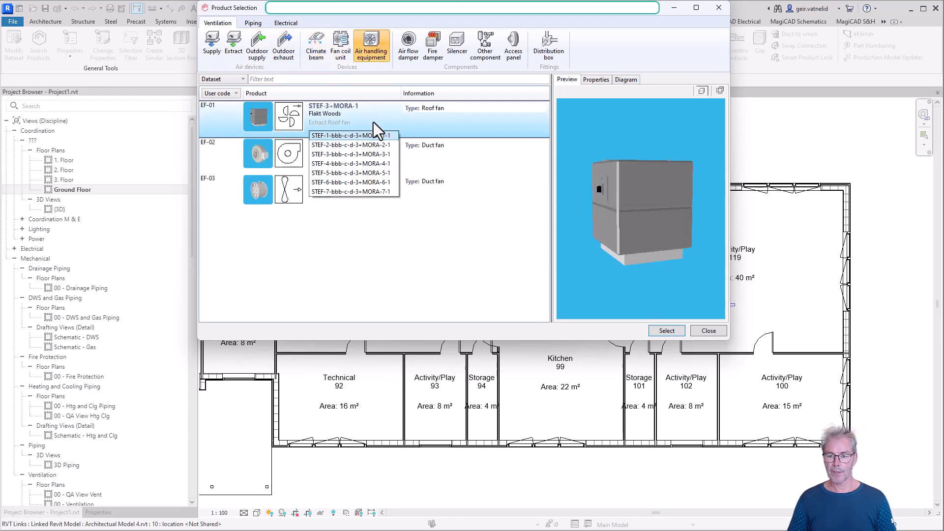
left_click(466, 138)
left_click(353, 137)
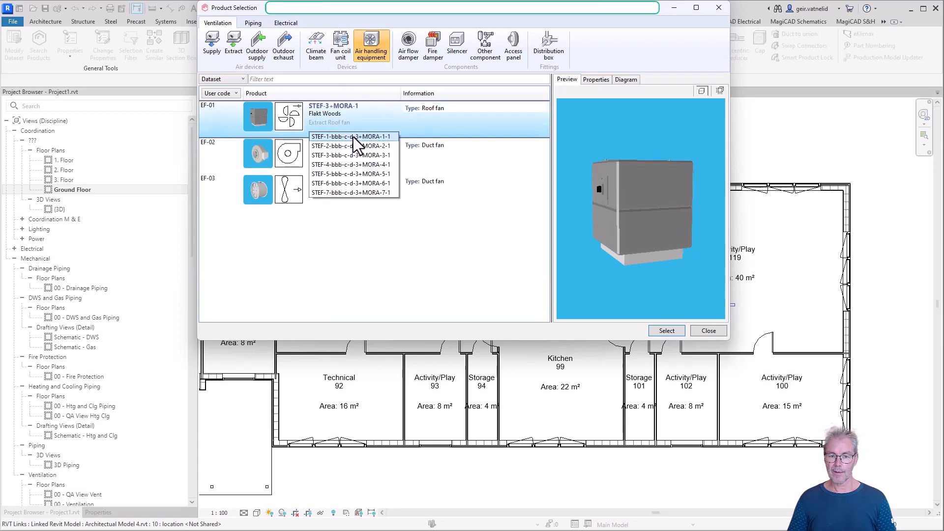
left_click(412, 48)
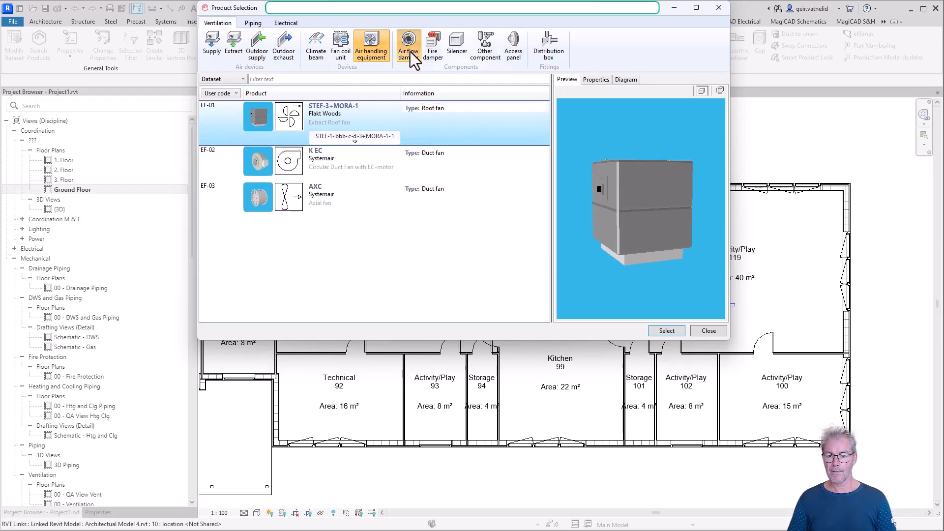
left_click(410, 52)
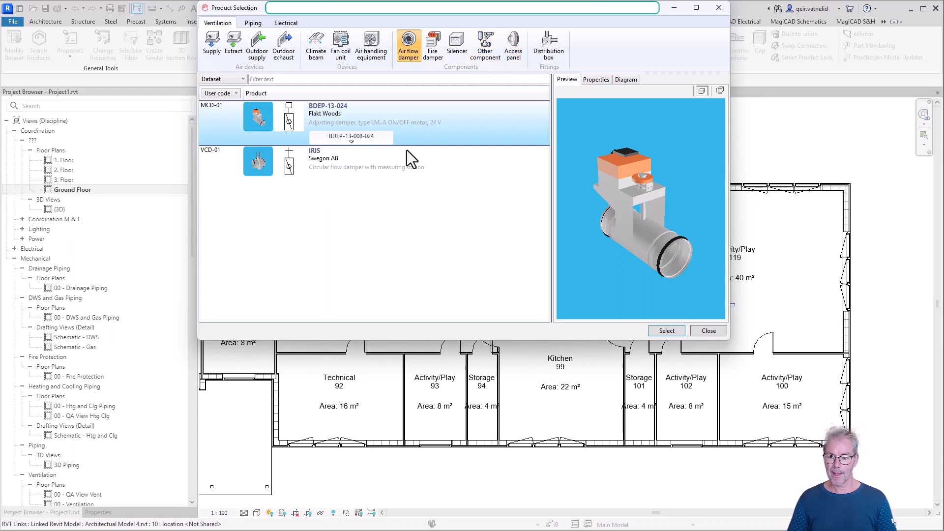
left_click(351, 137)
left_click(294, 217)
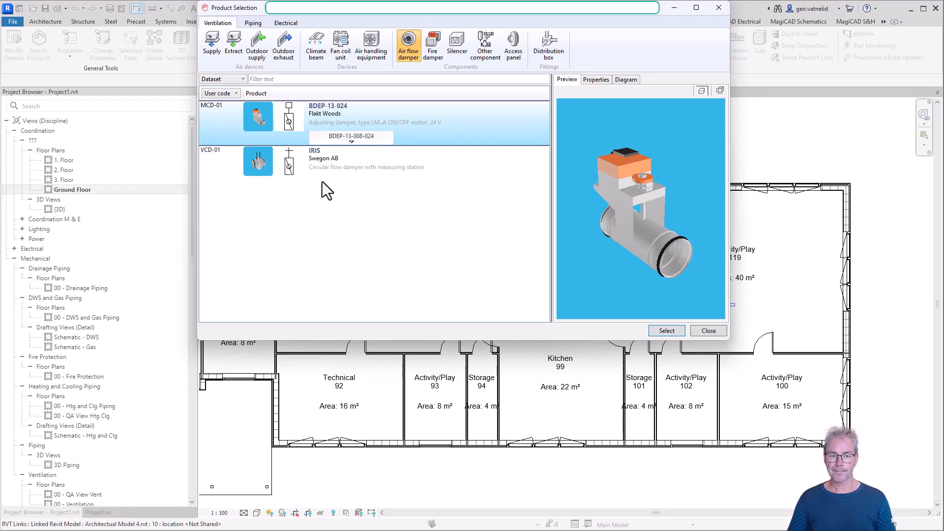
- Choose the Gilberts DGA-4 supply diffuser in size DGA-4-150x150 for installation and accept the overlapping lines warning
left_click(214, 48)
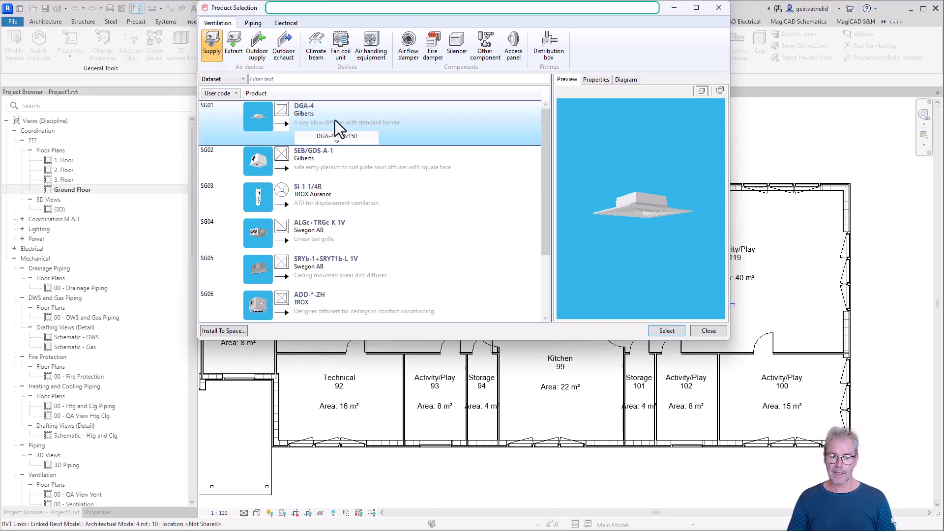
left_click(336, 136)
left_click(356, 115)
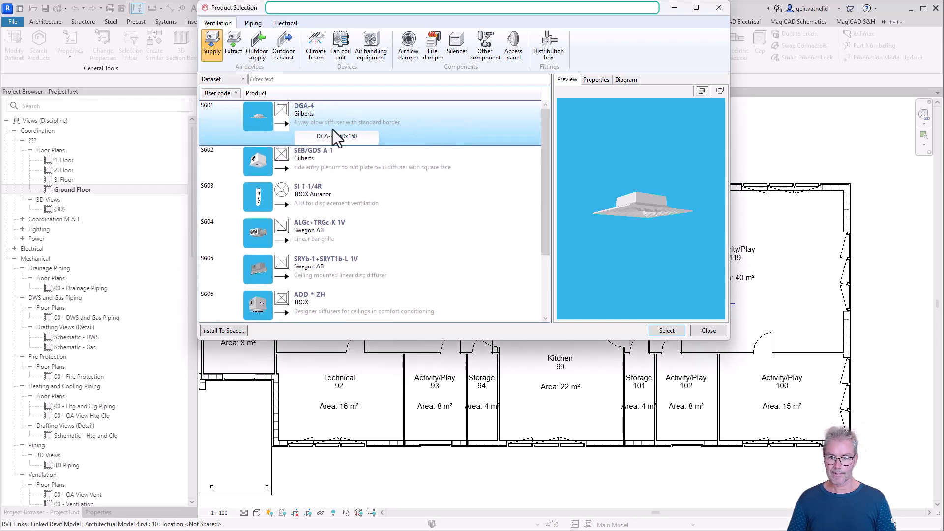
left_click(665, 330)
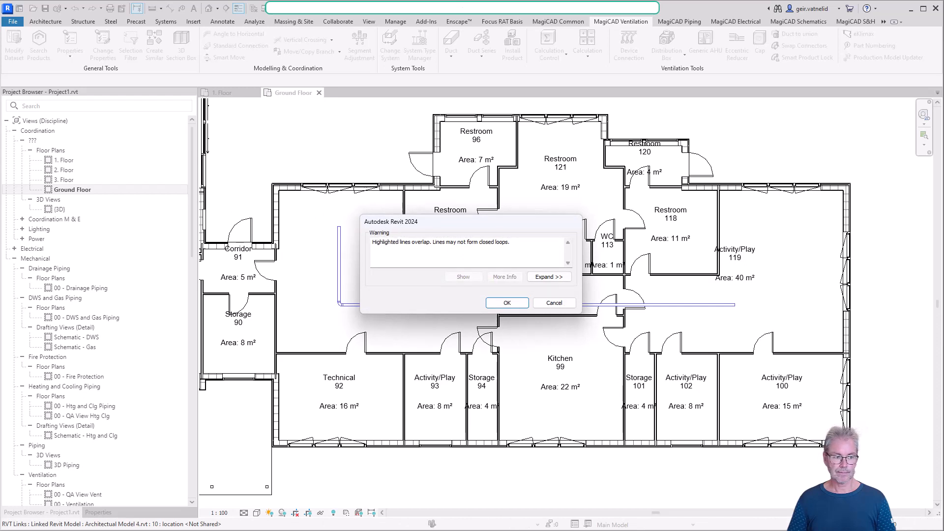
key("Return")
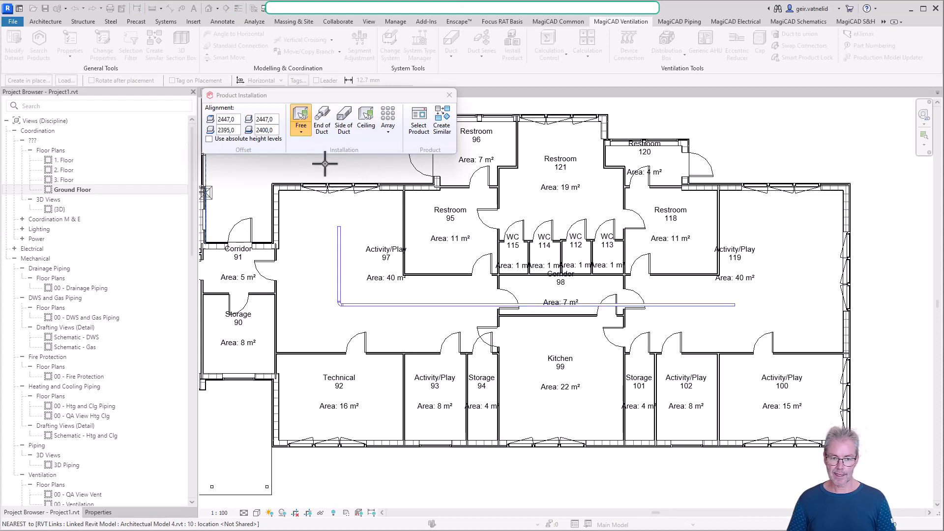
- Set the flow of the supply diffuser being installed to 40 l/s
mouse_move(293, 116)
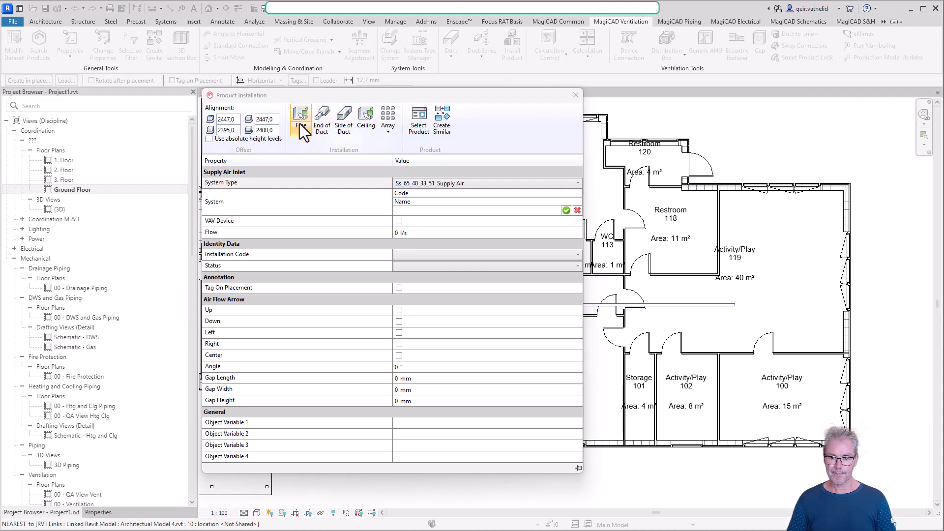
left_click(411, 232)
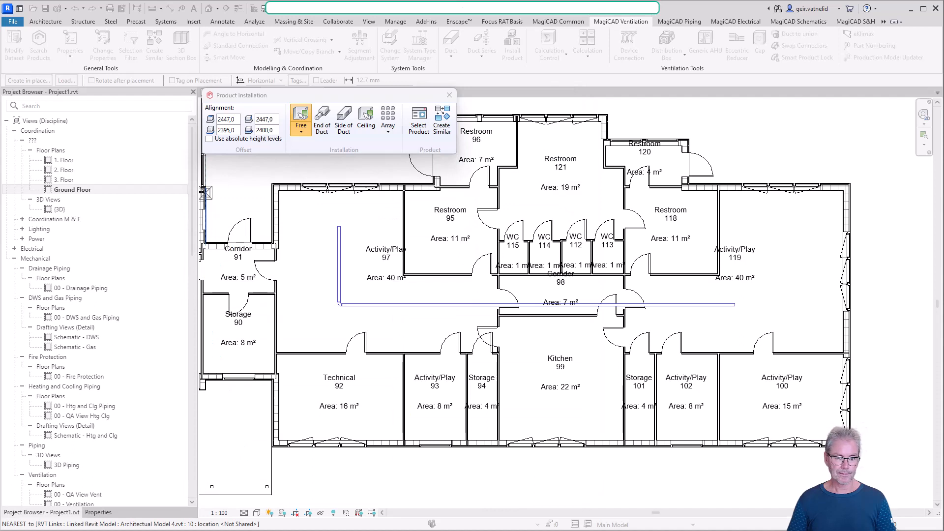
mouse_move(288, 149)
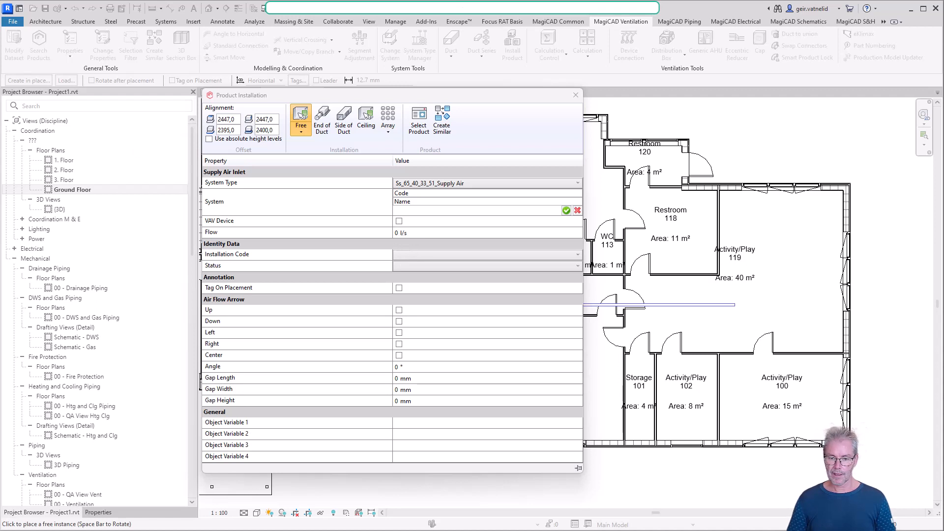
mouse_move(396, 119)
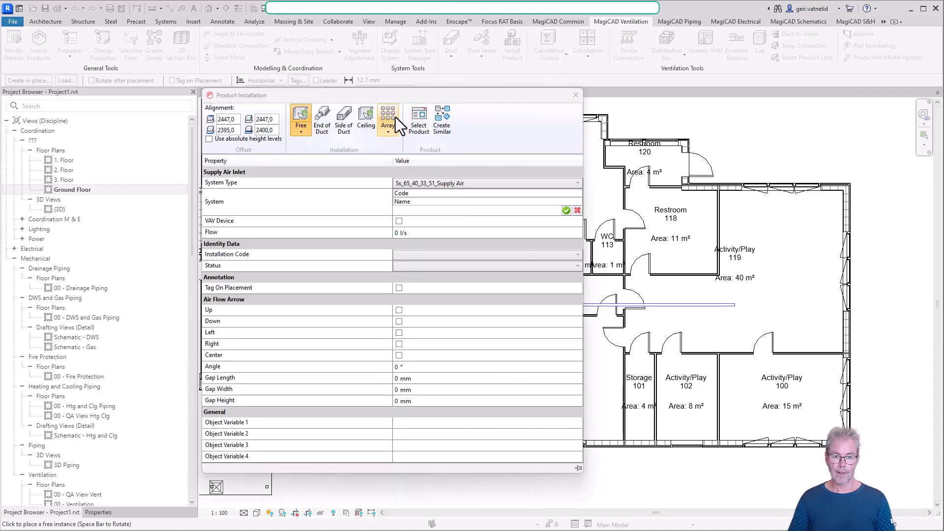
left_click(414, 234)
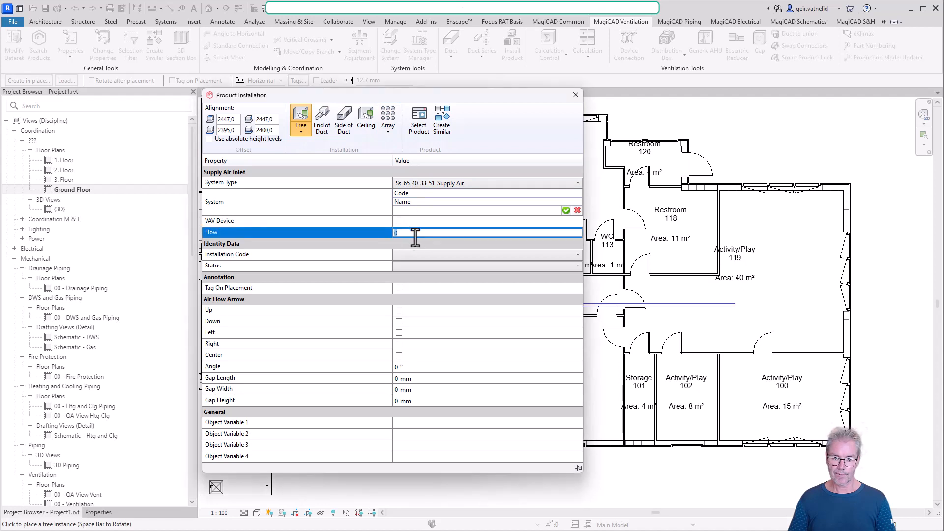
type("40")
left_click(531, 132)
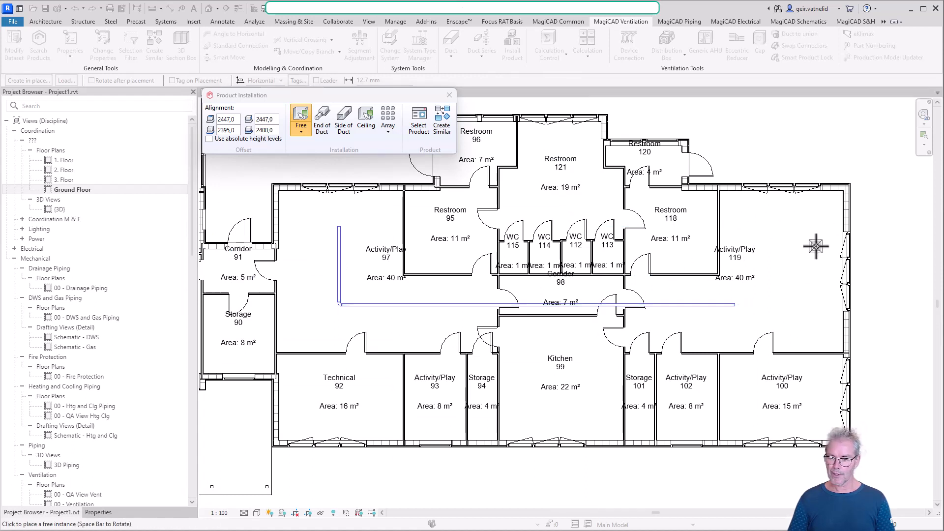
- Place three supply diffusers in Activity/Play 119: one near the windows, one in line with the main duct, and one just below the duct's end
left_click(800, 225)
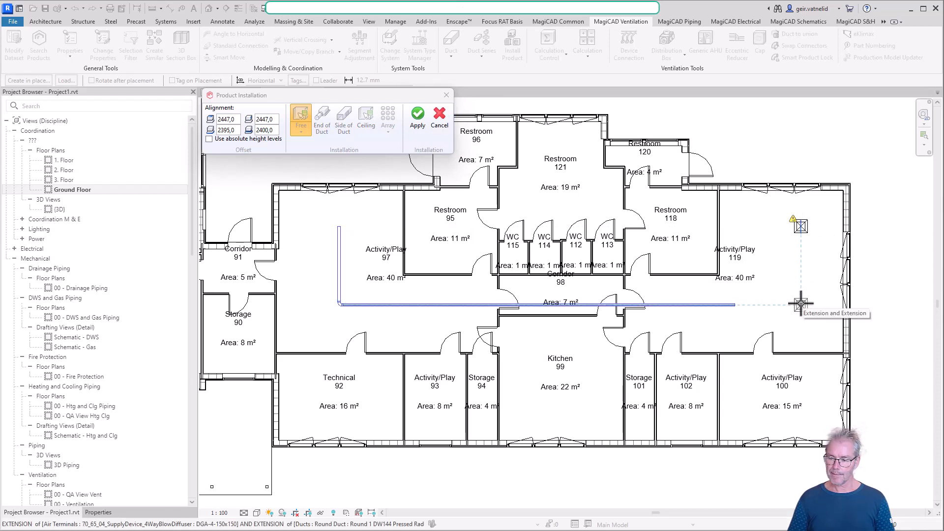
left_click(800, 304)
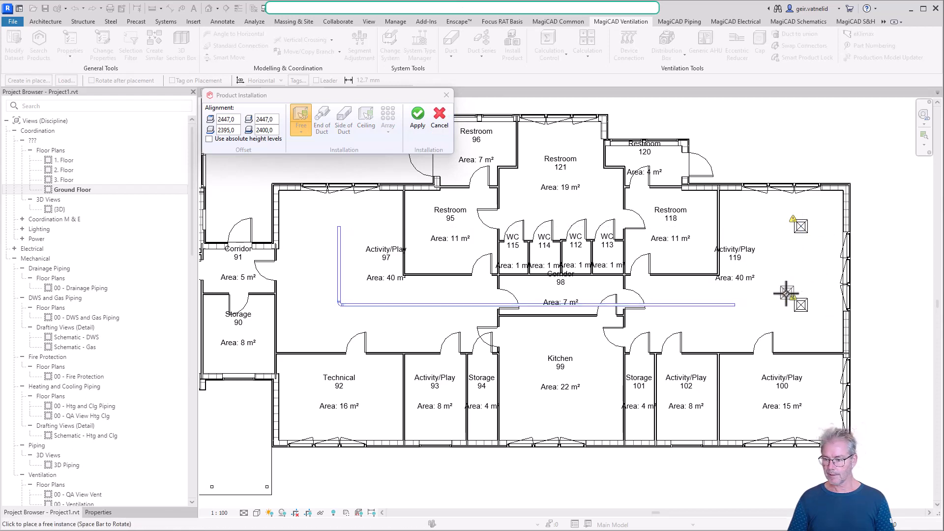
left_click(712, 326)
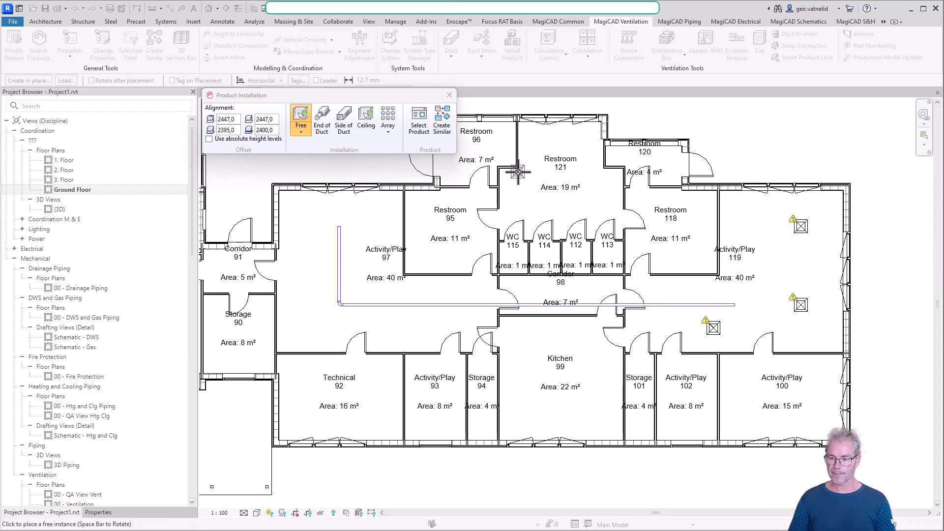
key("Escape")
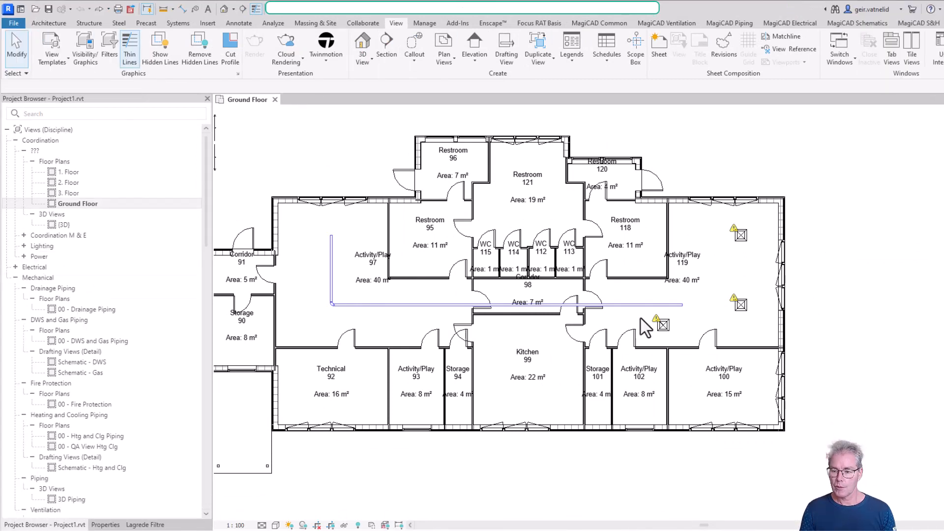
- Try to draw a 100 mm duct at 2500 mm middle elevation from the connector of the diffuser in line with the main duct
scroll(761, 315, "up", 8)
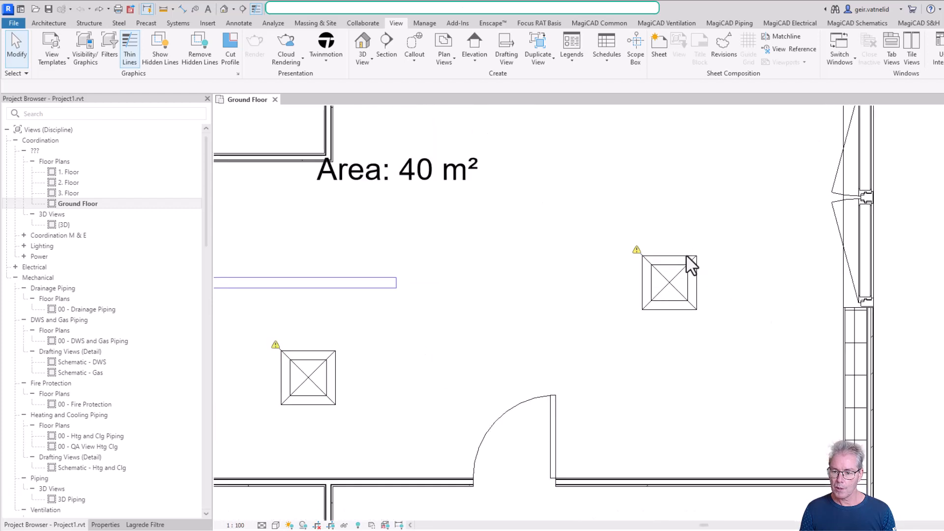
left_click(687, 258)
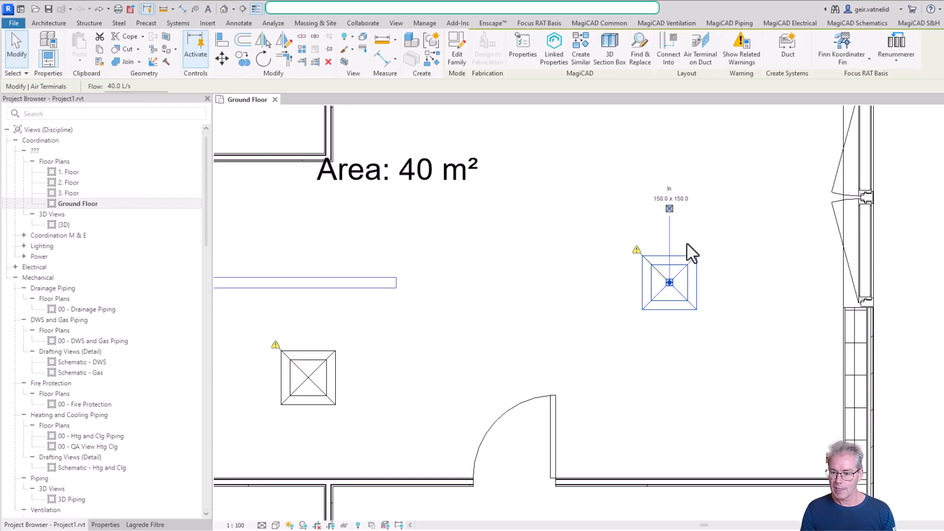
left_click(669, 208)
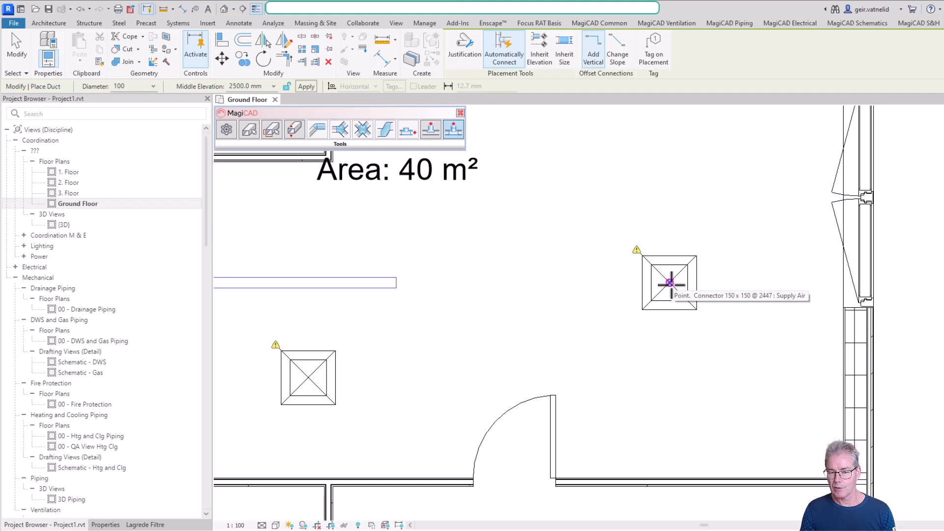
left_click(669, 282)
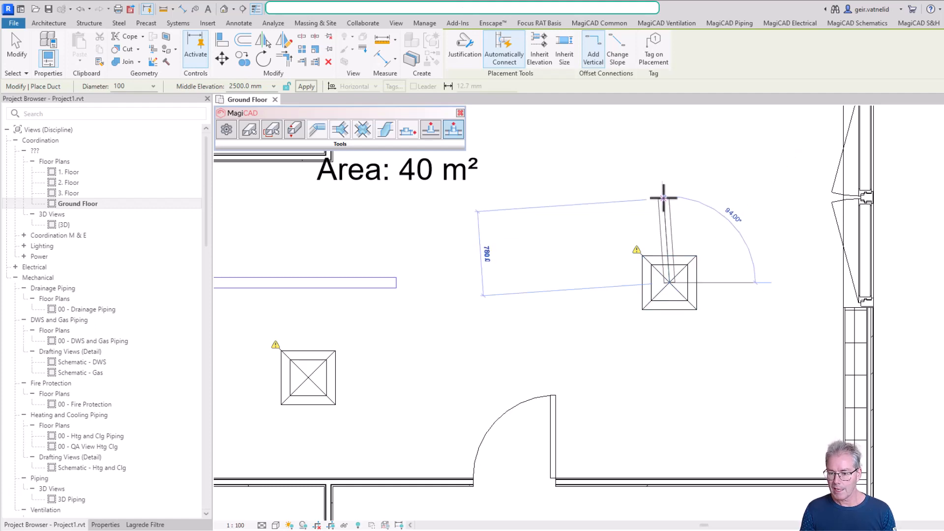
left_click(669, 144)
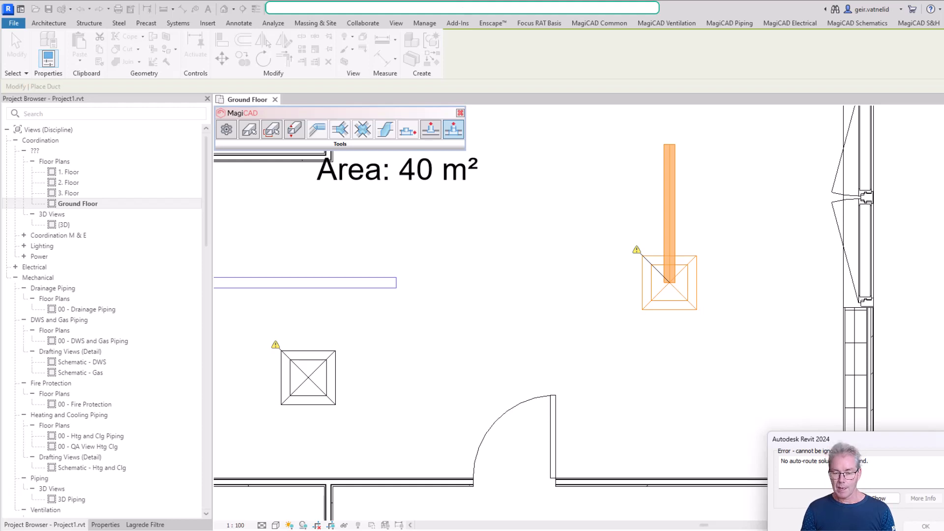
key("Escape")
- Draw a vertical section line in Activity/Play 119 through the diffuser in line with the main duct, looking toward the duct
scroll(720, 201, "down", 2)
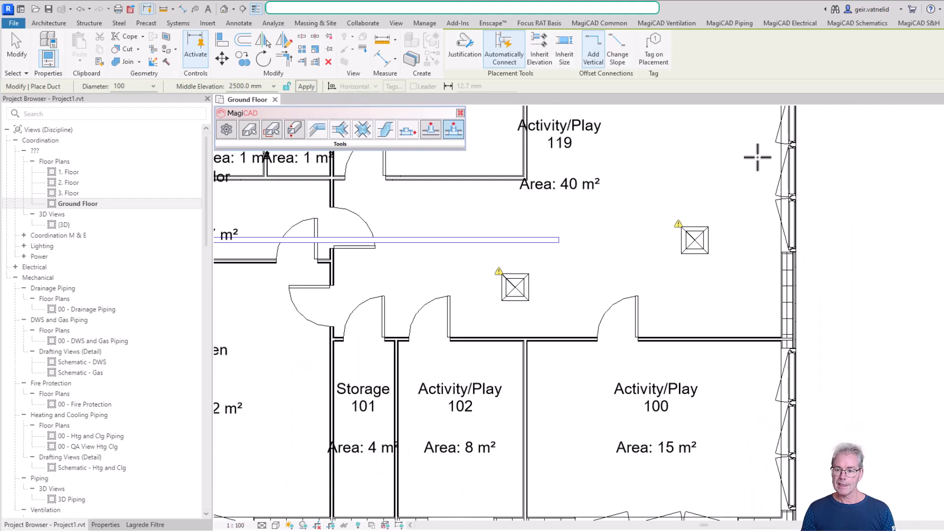
middle_click_drag(775, 175, 722, 234)
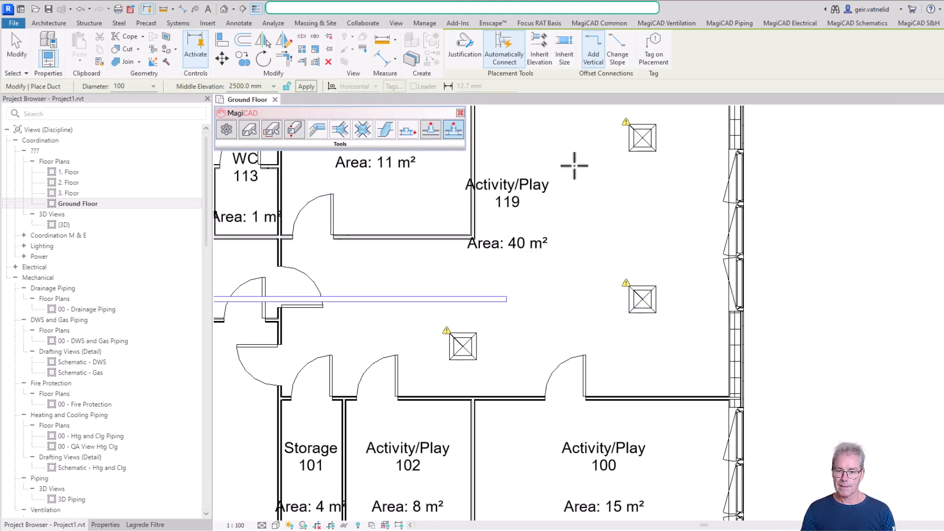
left_click(398, 23)
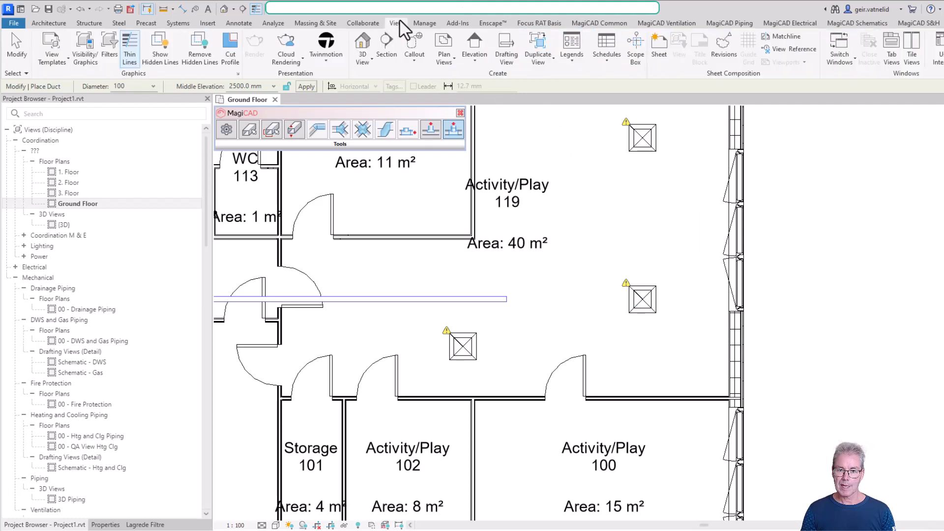
left_click(388, 47)
left_click(651, 357)
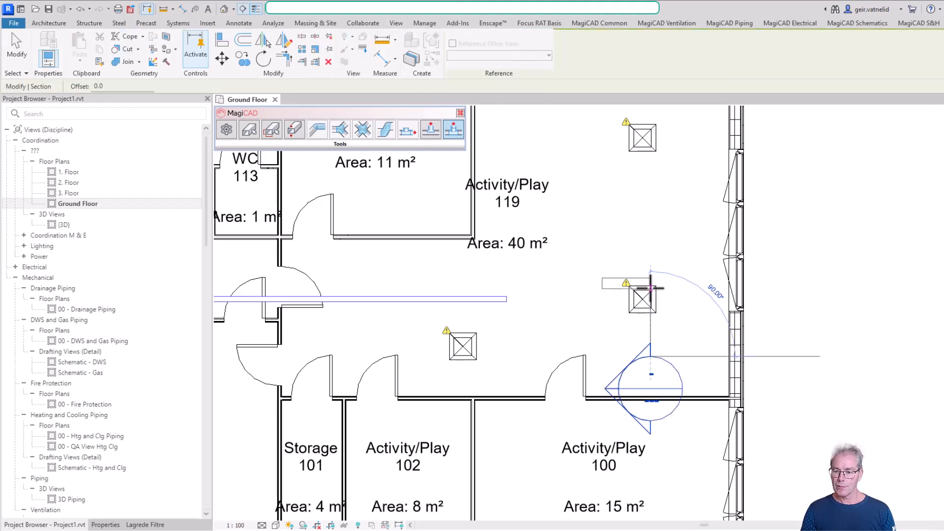
left_click(647, 244)
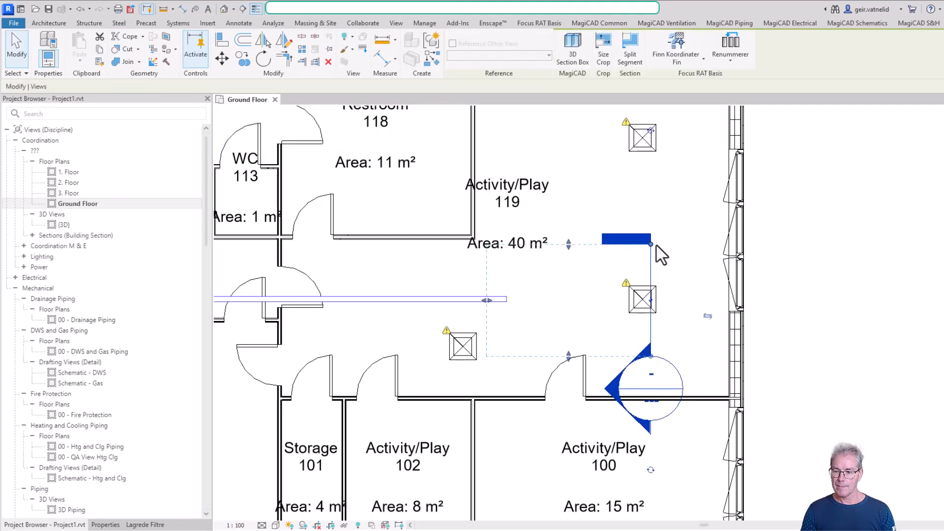
key("Escape")
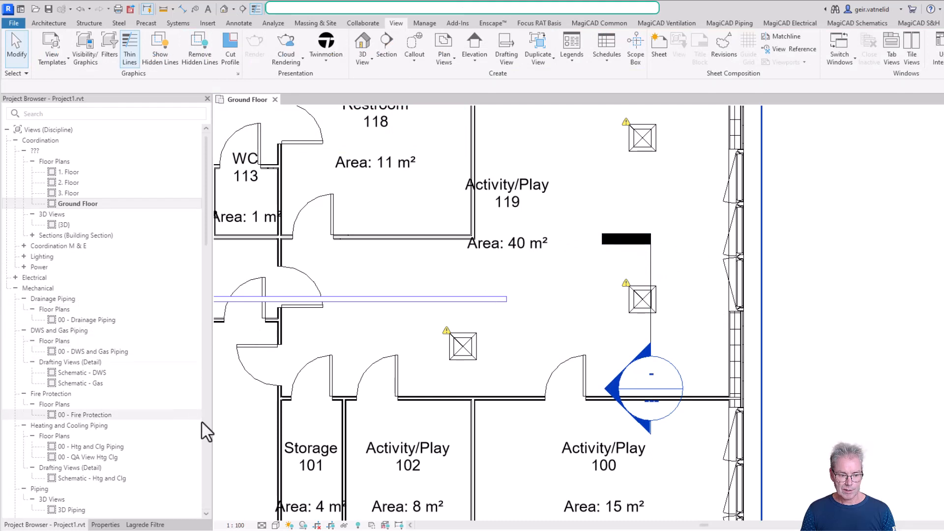
- Open the new section's view and set its detail level to Fine to see the diffuser above the ground floor
double_click(655, 367)
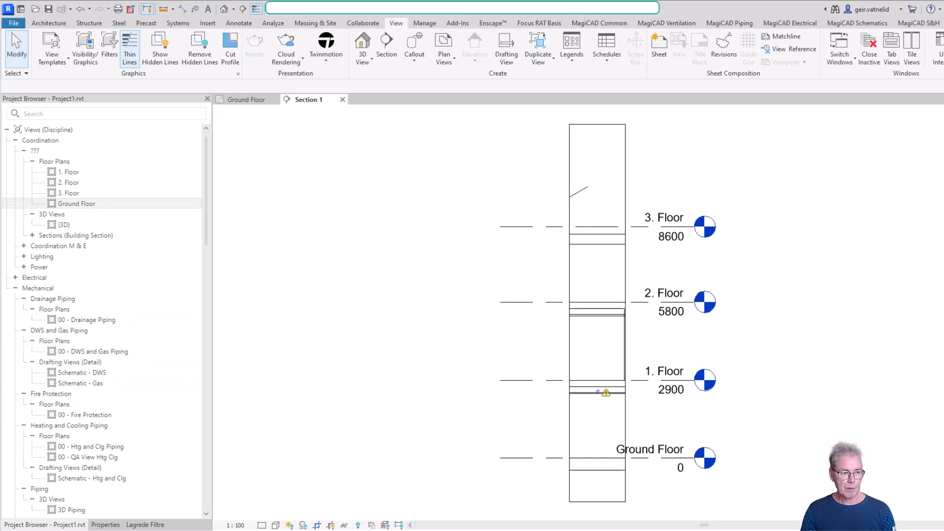
left_click(31, 234)
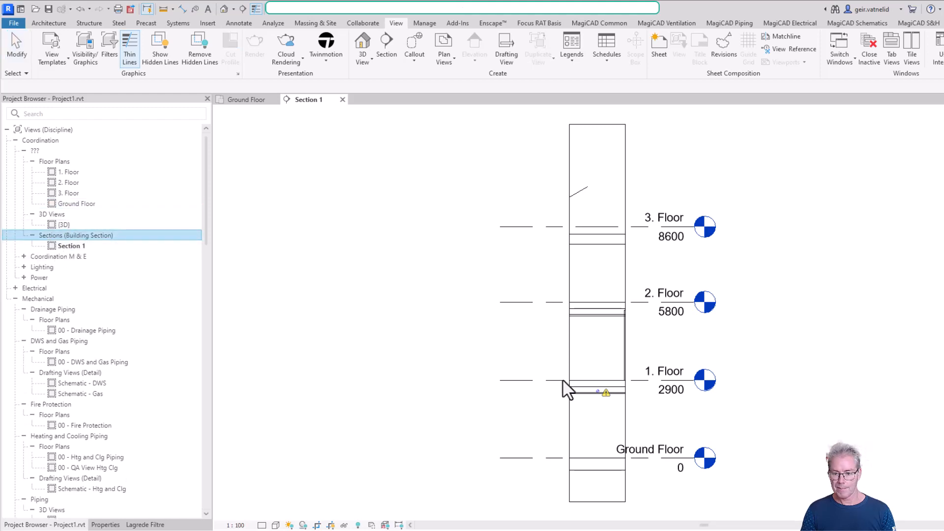
scroll(620, 418, "up", 3)
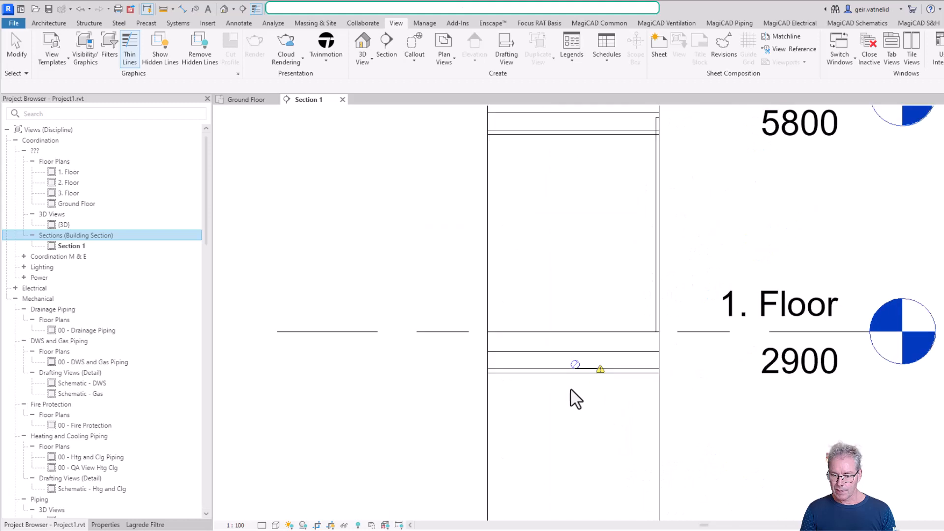
scroll(591, 391, "up", 3)
scroll(597, 375, "up", 3)
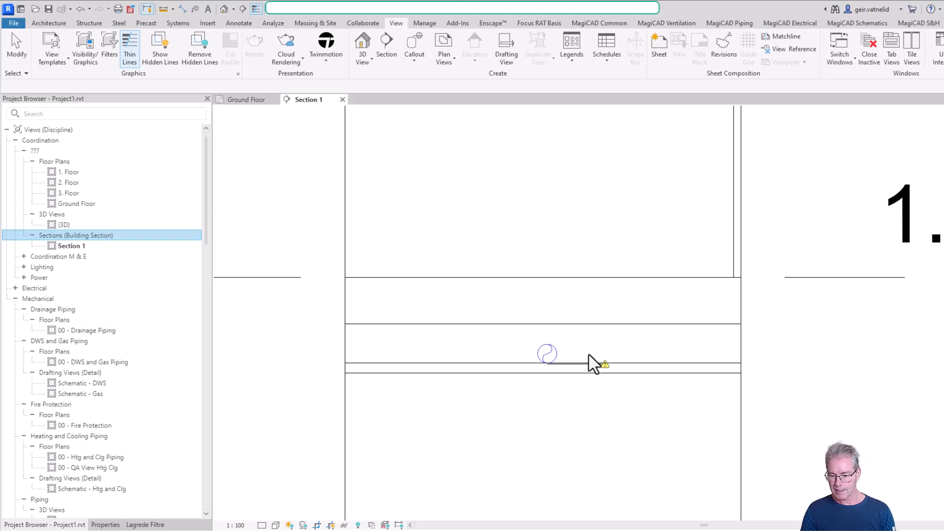
left_click(262, 525)
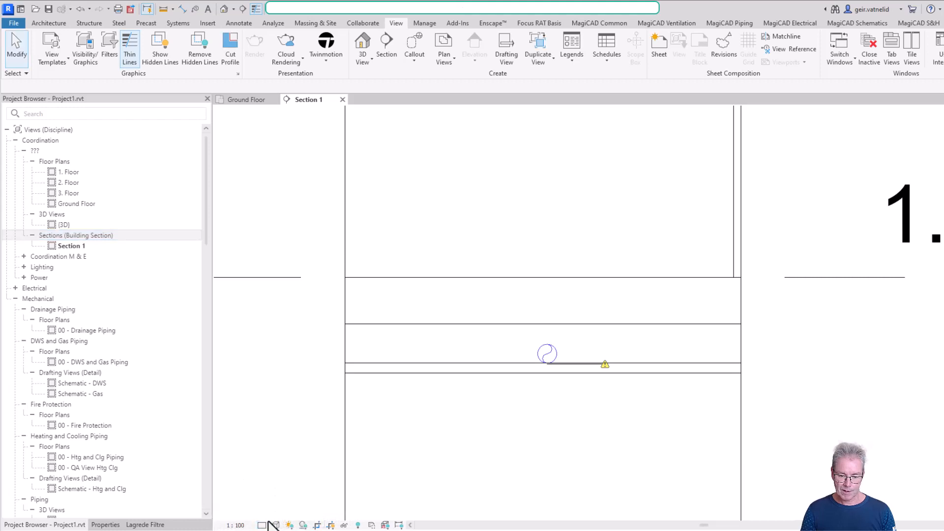
left_click(262, 525)
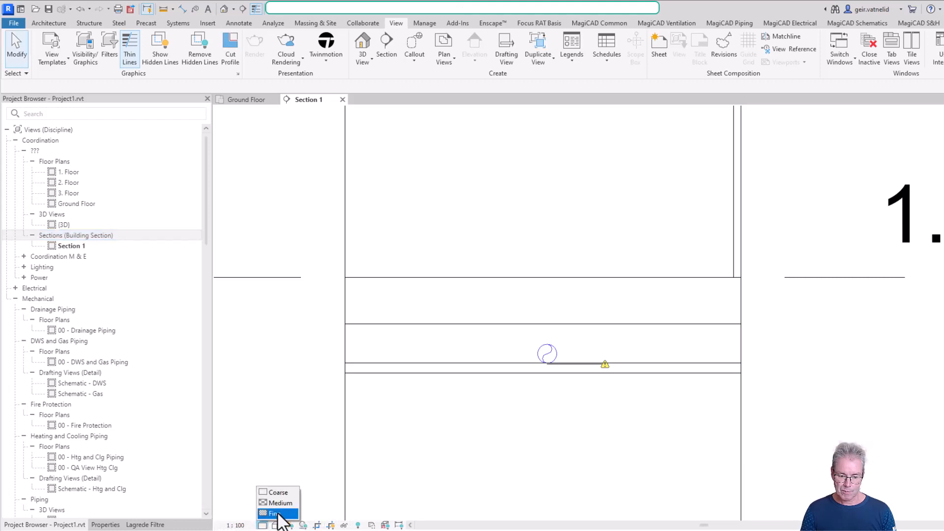
left_click(280, 509)
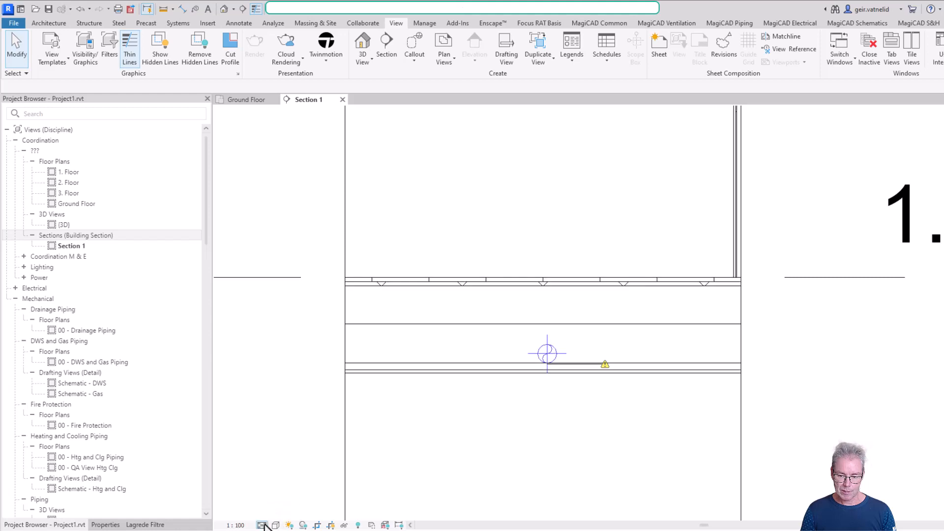
left_click(261, 526)
left_click(274, 516)
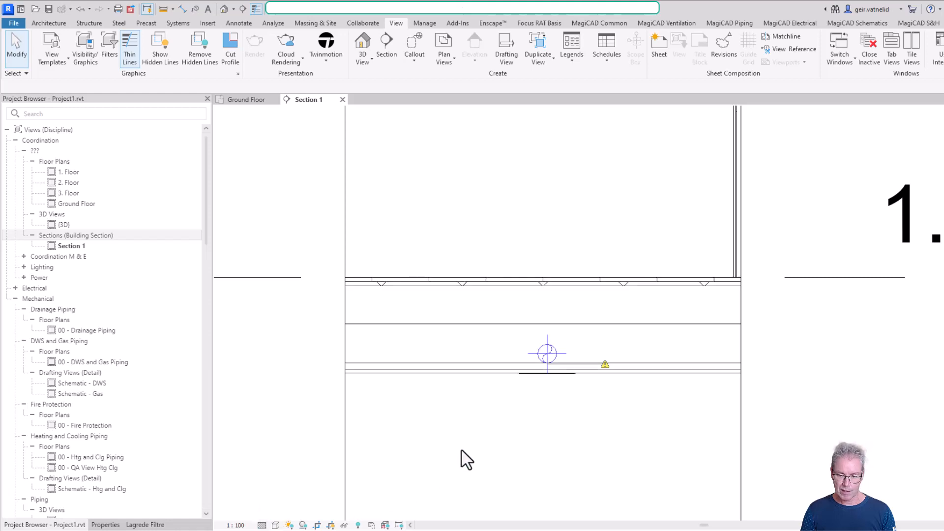
- On the Ground Floor plan, shift the section line onto the diffuser's centre, shorten its view depth to just past the diffuser, and return to Section 1
left_click(550, 374)
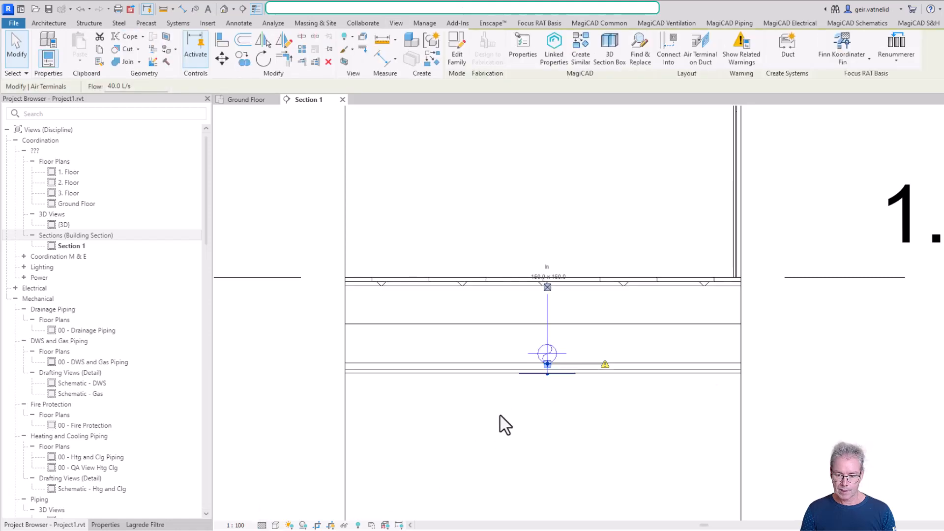
left_click(253, 101)
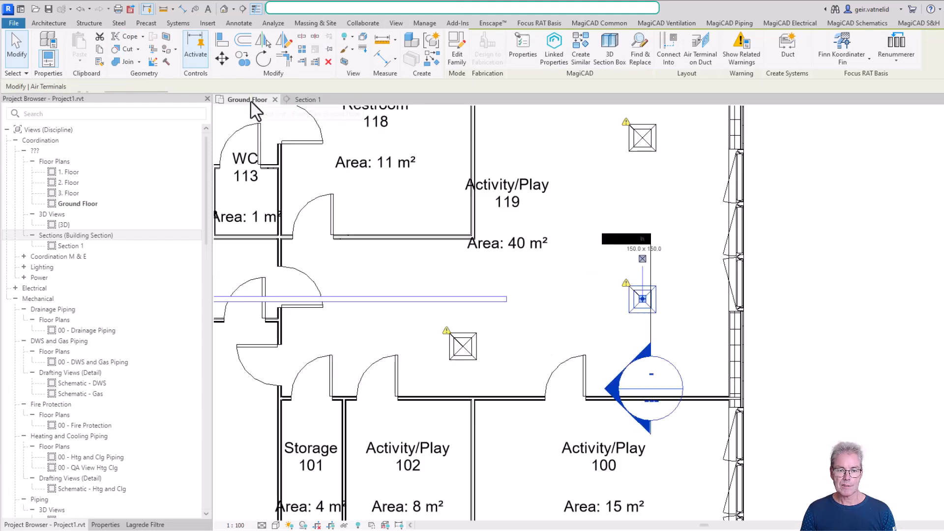
left_click(649, 324)
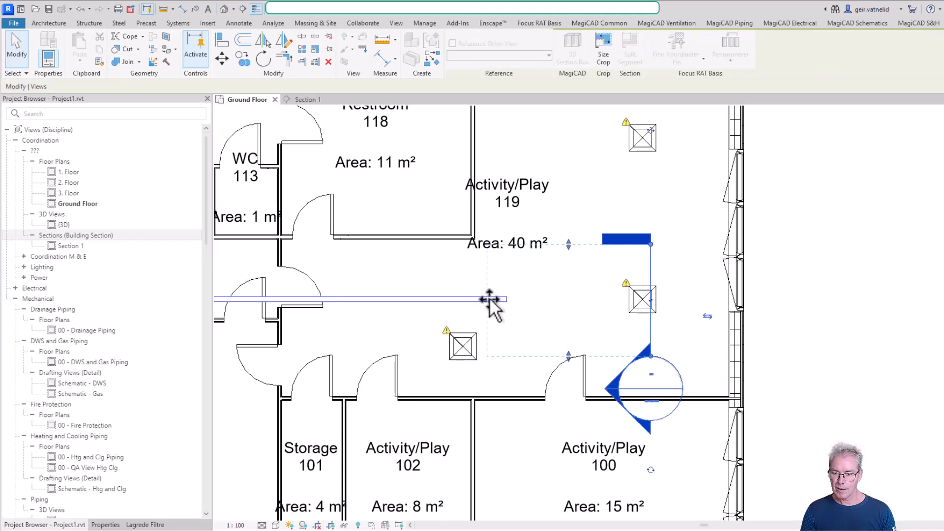
left_click_drag(488, 300, 645, 319)
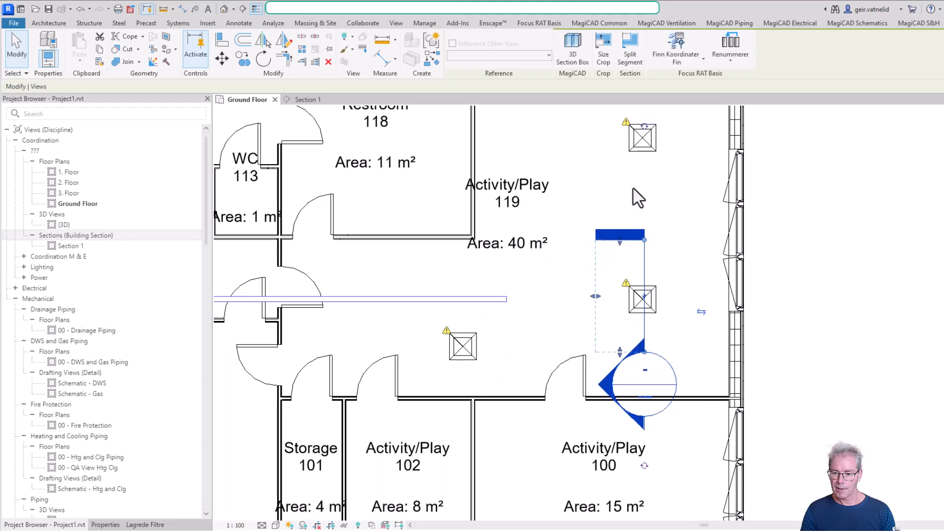
left_click(313, 99)
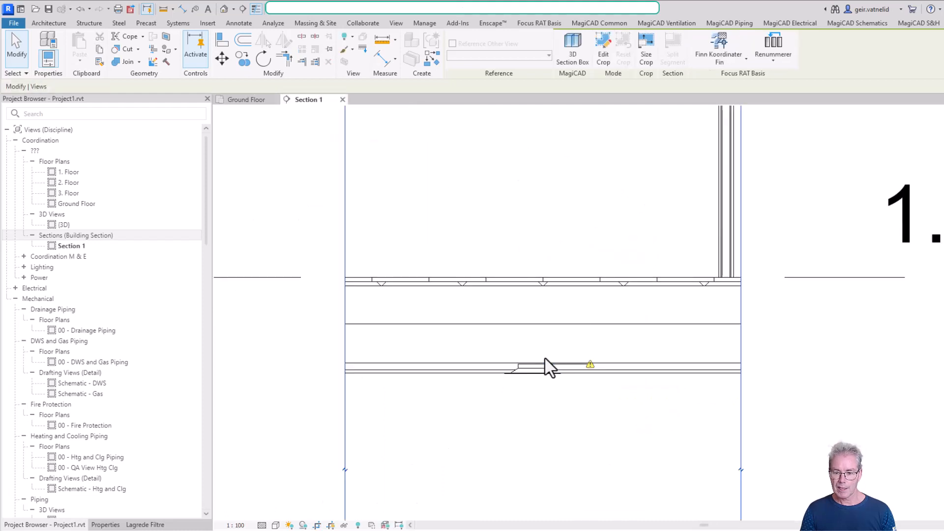
- Try to draw a 100 mm vertical duct from the diffuser's connector, ending just below the 1. Floor slab
scroll(533, 371, "up", 3)
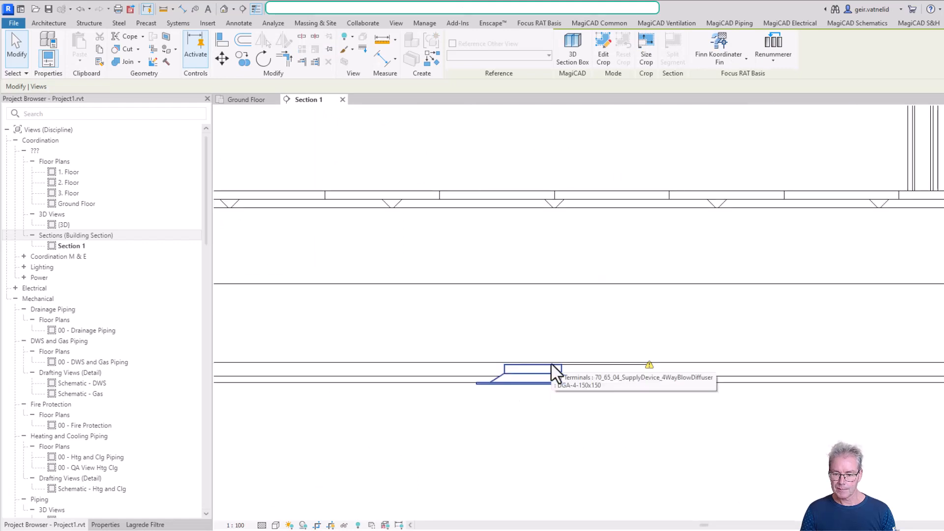
left_click(550, 364)
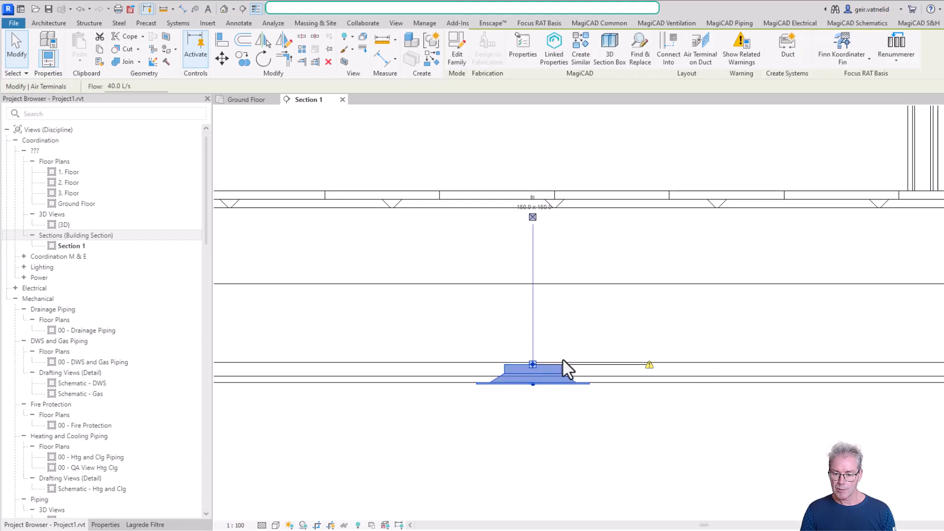
left_click(532, 217)
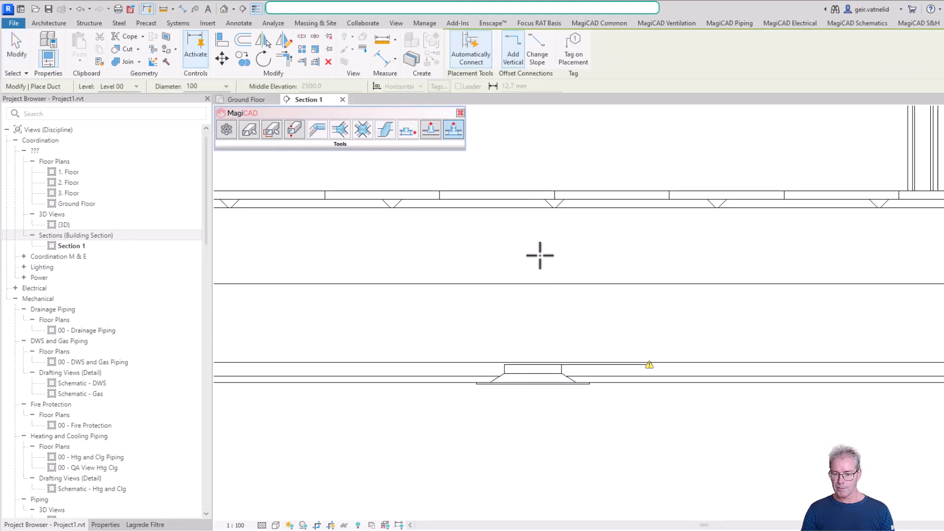
left_click(533, 364)
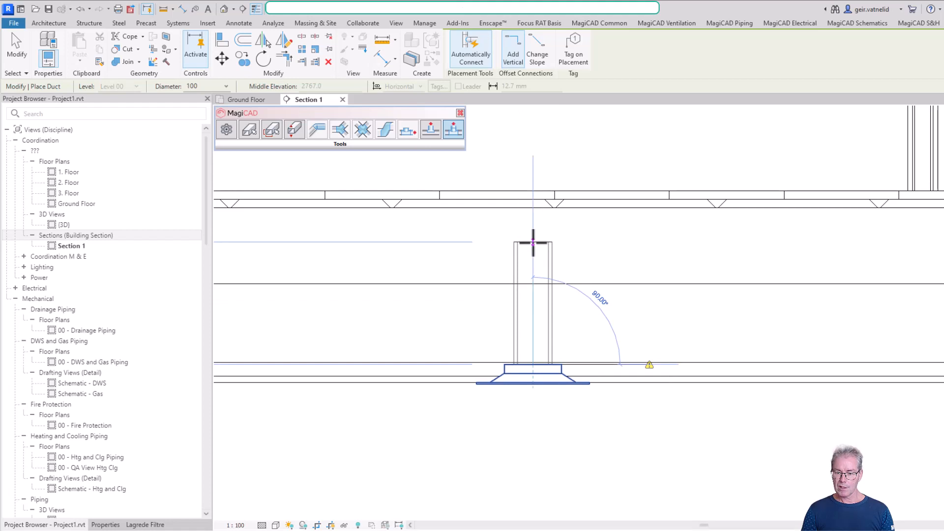
left_click(533, 241)
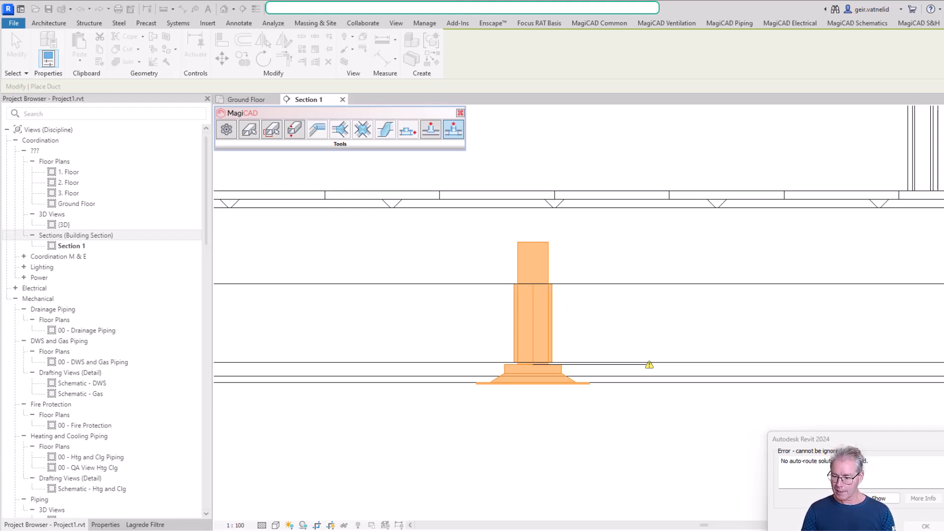
left_click(943, 526)
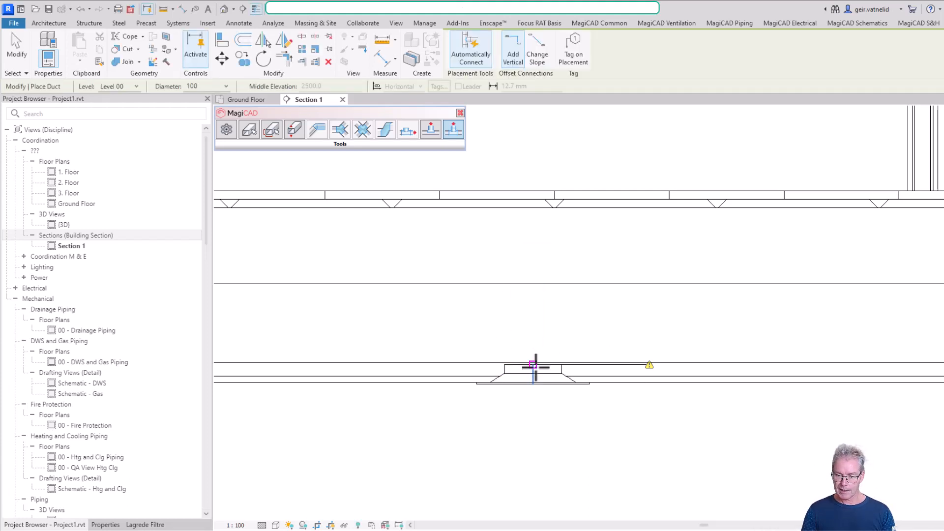
- Try to draw a longer 100 mm vertical duct from the diffuser's connector, ending above the 1. Floor slab
left_click(534, 365)
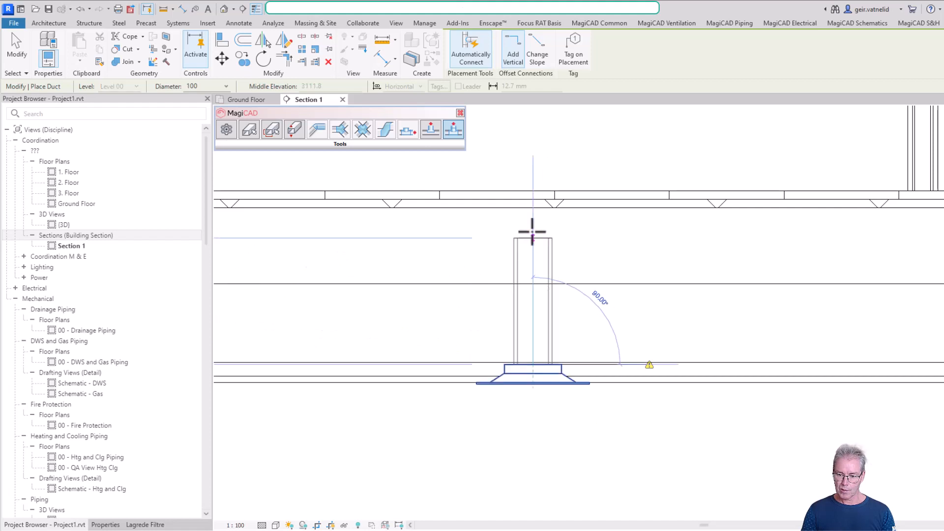
left_click(532, 118)
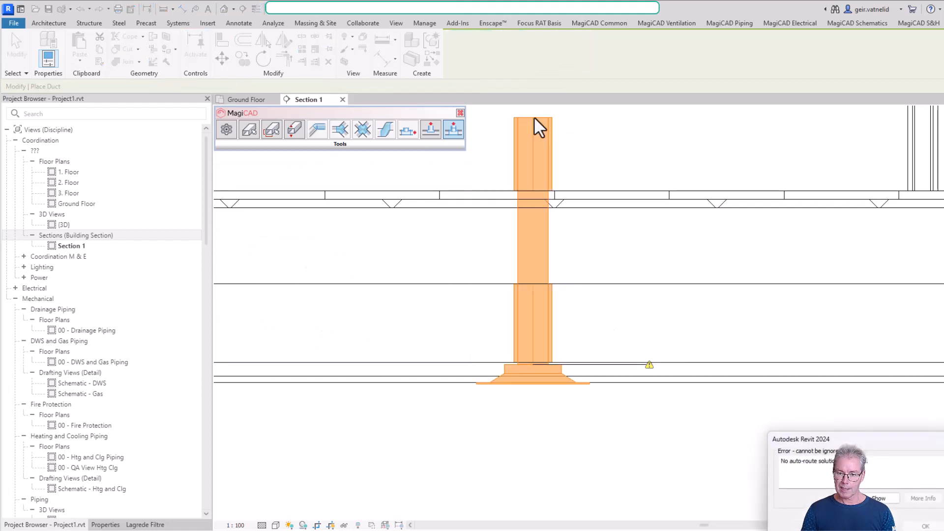
left_click(943, 526)
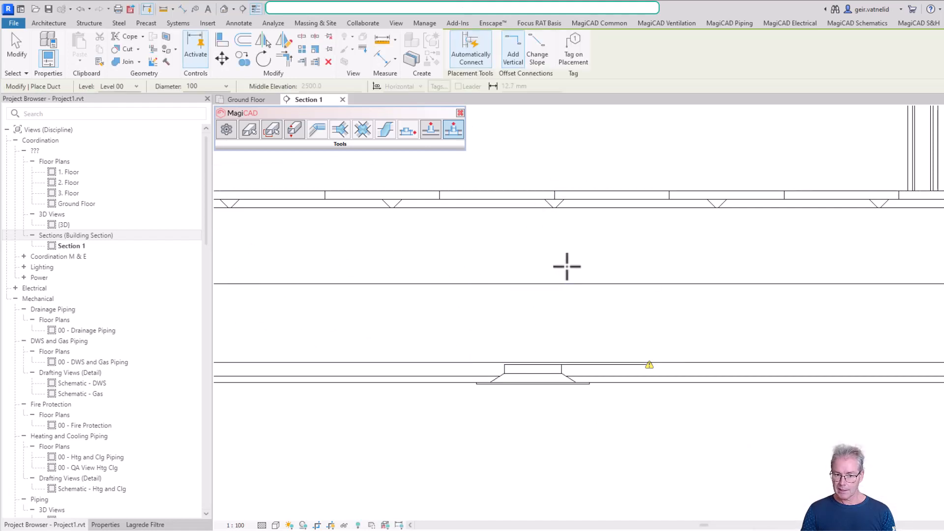
scroll(524, 357, "down", 3)
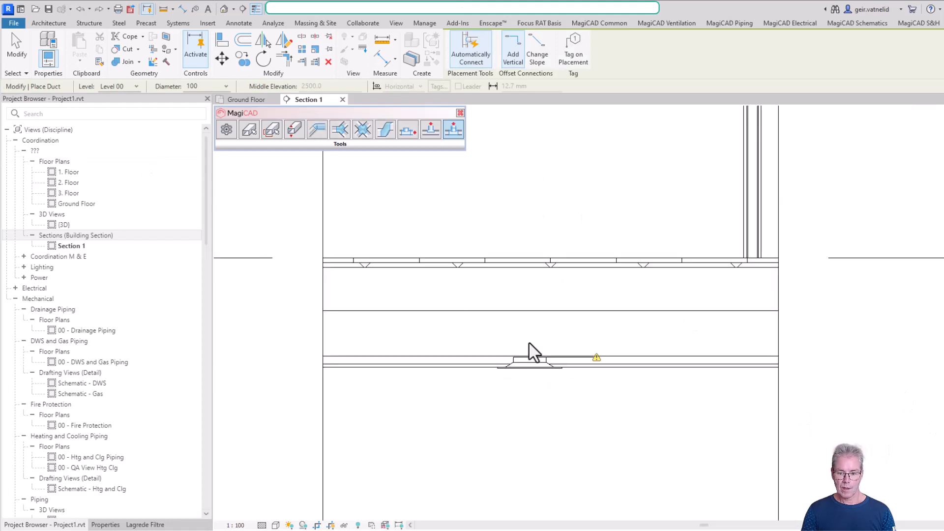
key("Escape")
key("Escape")
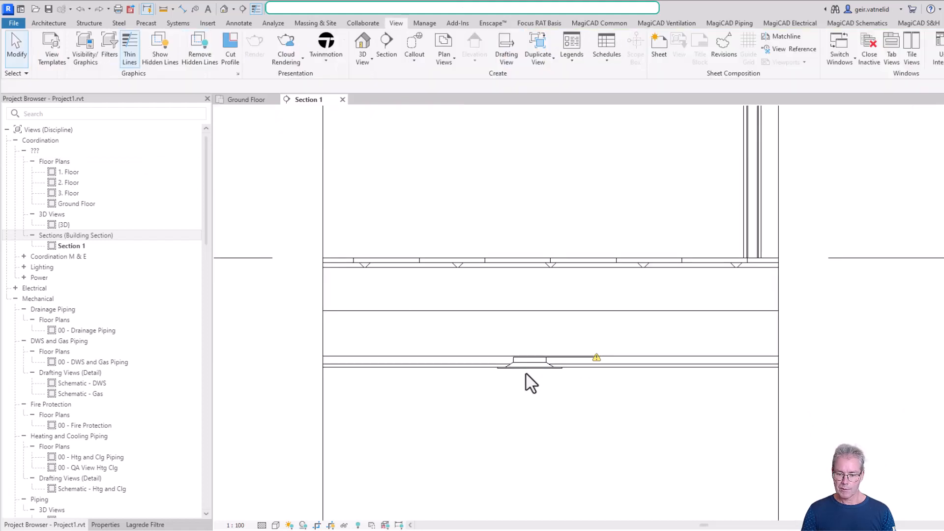
- Draw a 100 mm vertical duct from the diffuser's connector up to about 3507 mm, check its transition, and return to the Ground Floor plan
left_click(528, 369)
left_click(527, 269)
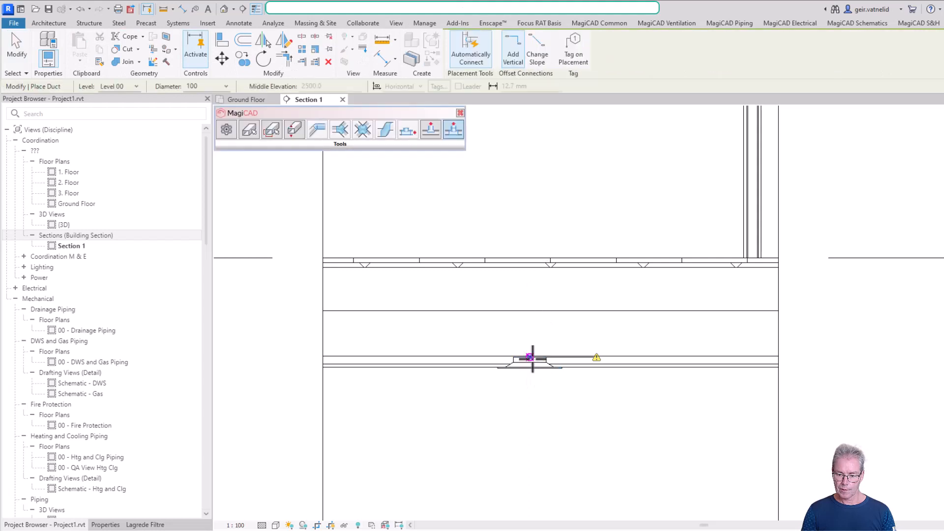
left_click(530, 357)
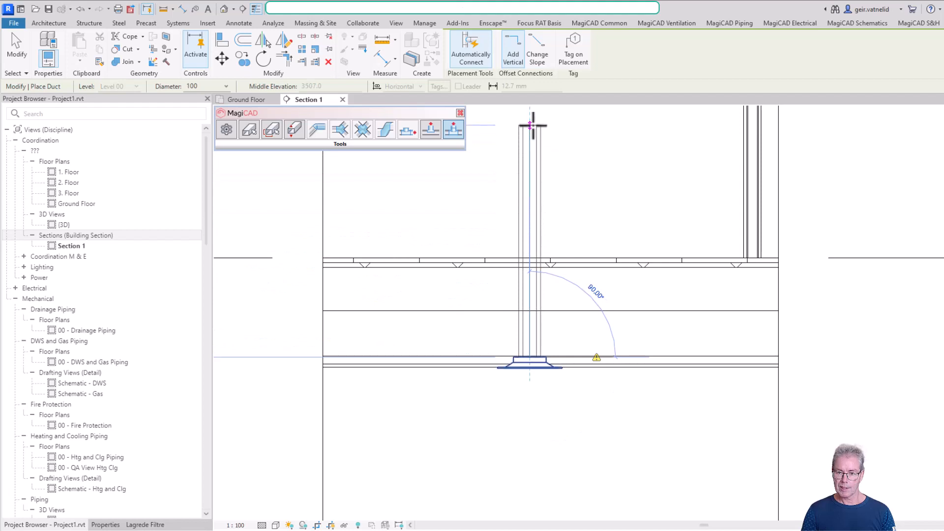
left_click(532, 125)
key("Escape")
key("Escape")
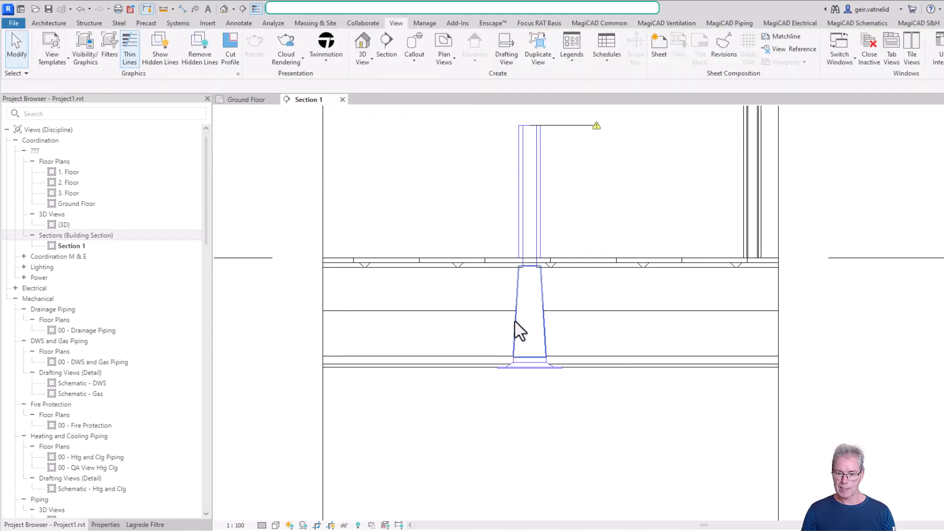
left_click(520, 330)
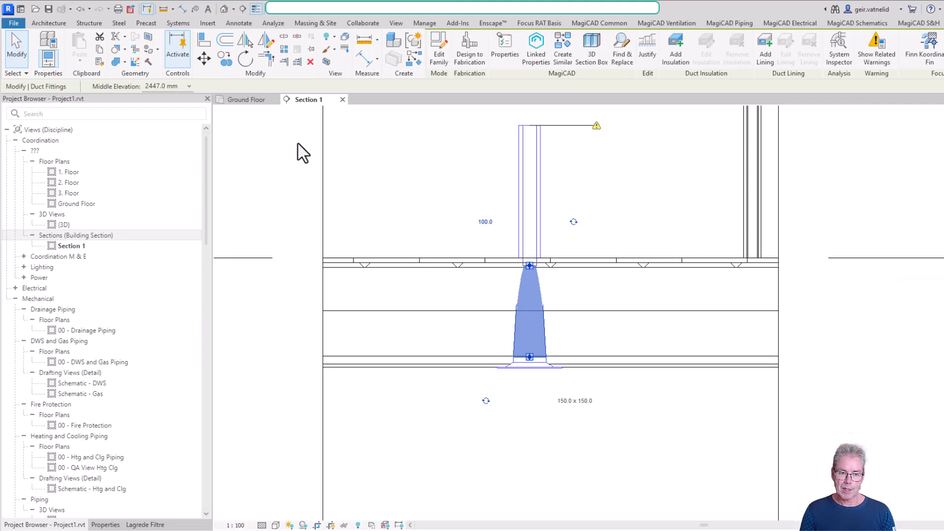
left_click(246, 100)
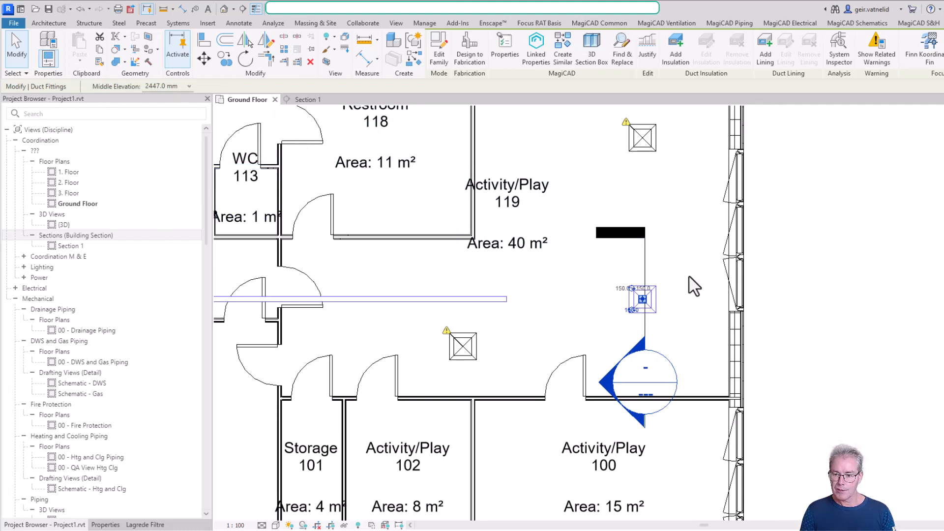
- Delete the lower-right supply diffuser in room 119 together with the duct transition connected to it
left_click(605, 312)
left_click(661, 305)
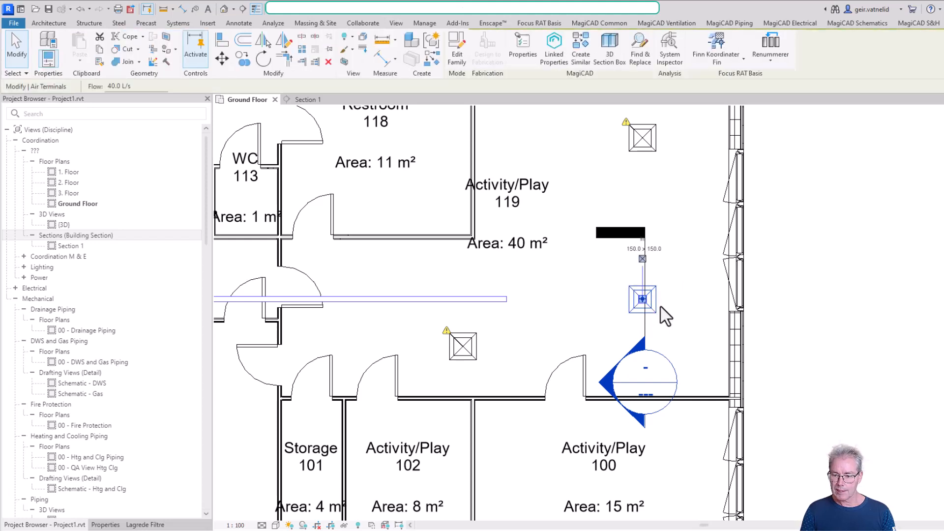
key("Delete")
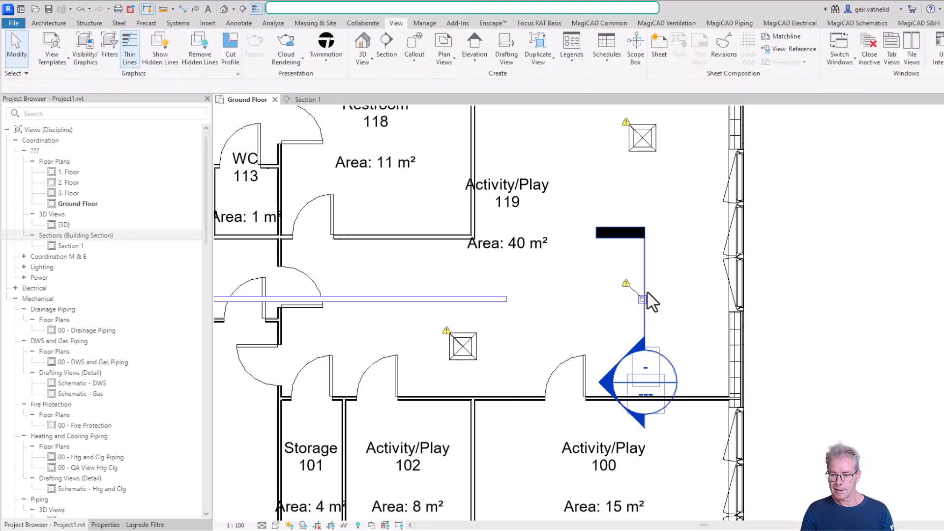
left_click(655, 287)
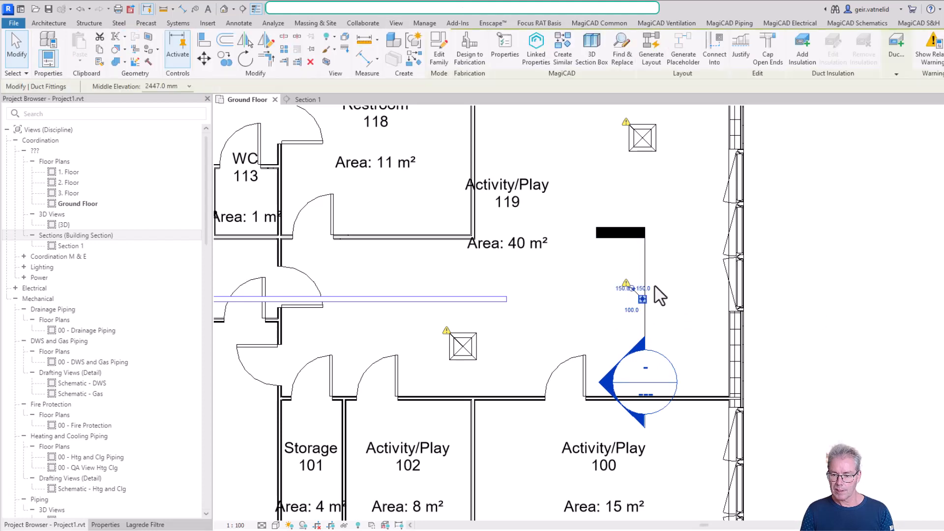
key("Escape")
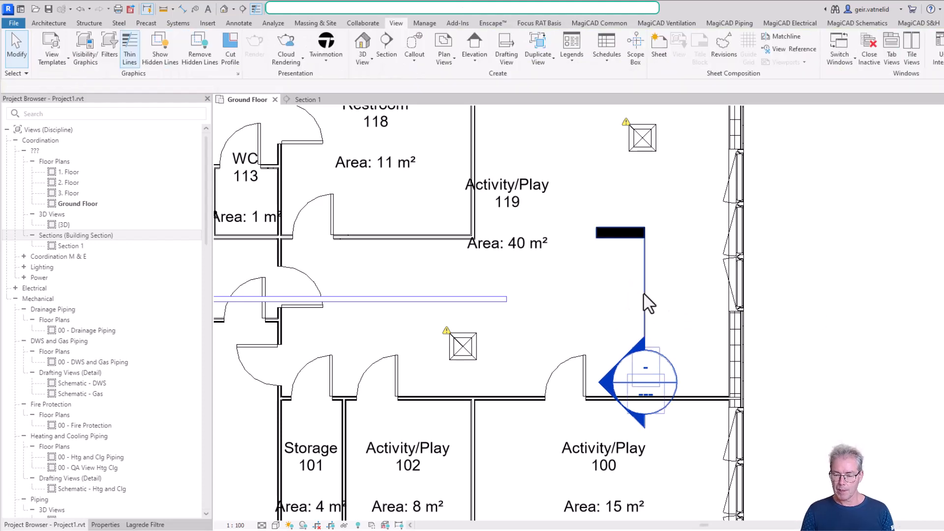
- Delete Section 1 from the Ground Floor plan and accept the removal of its view
left_click(645, 298)
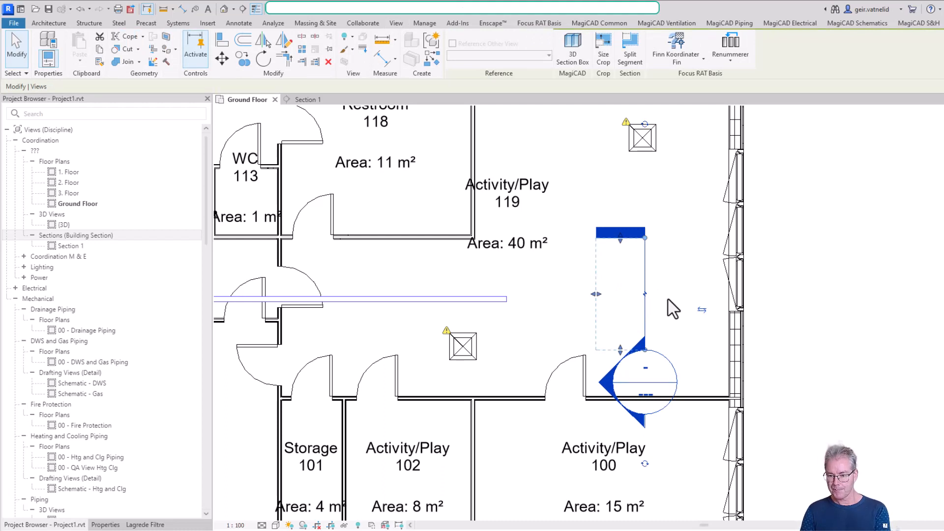
key("Delete")
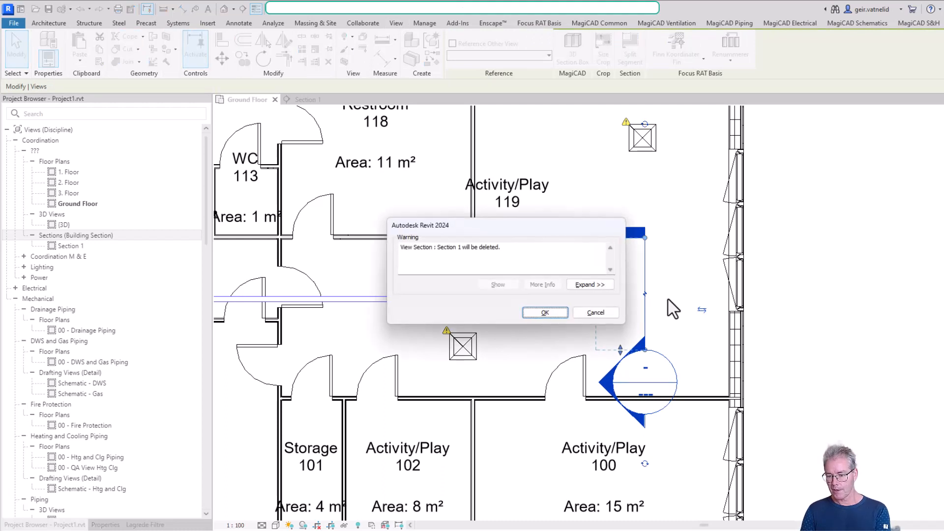
left_click(544, 312)
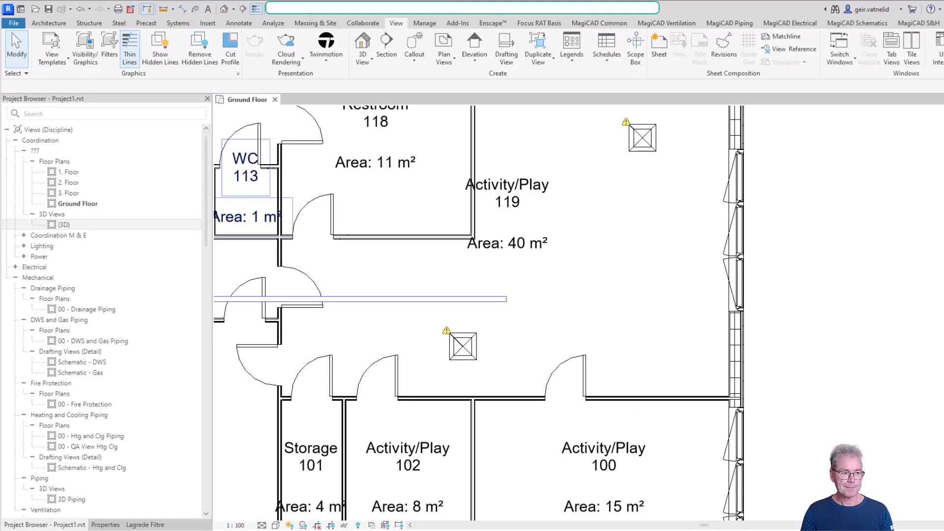
- Start a MagiCAD product installation, choose supply device SG02 SEB/GDS-A-1-250-523 from Gilberts, and enter a flow of 40 l/s
left_click(673, 23)
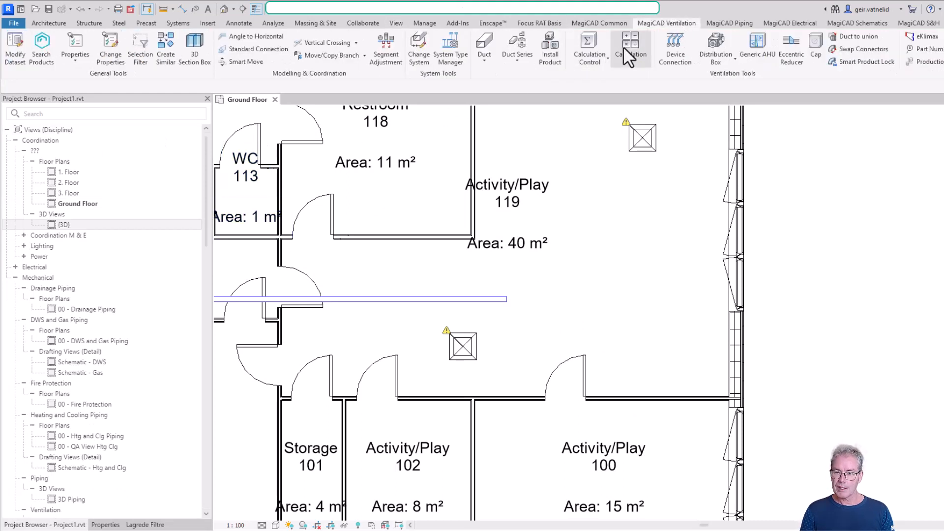
left_click(548, 55)
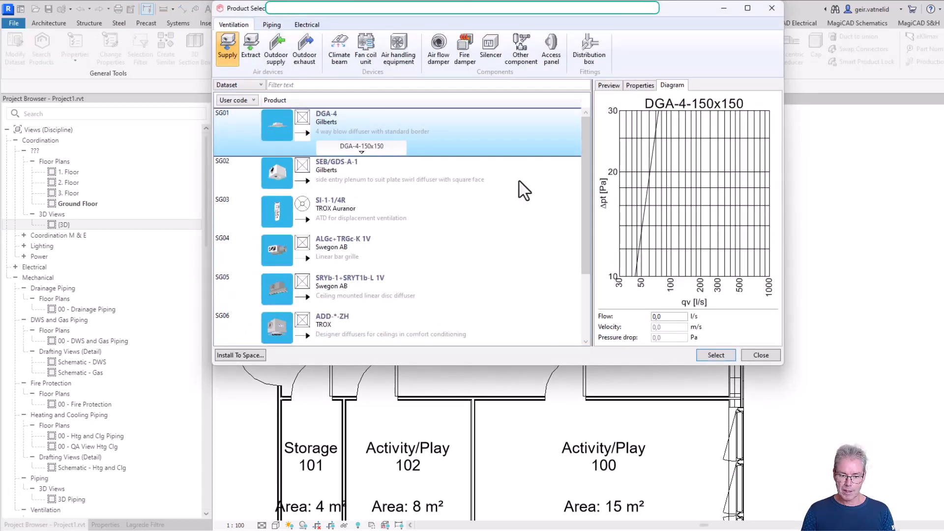
left_click(348, 181)
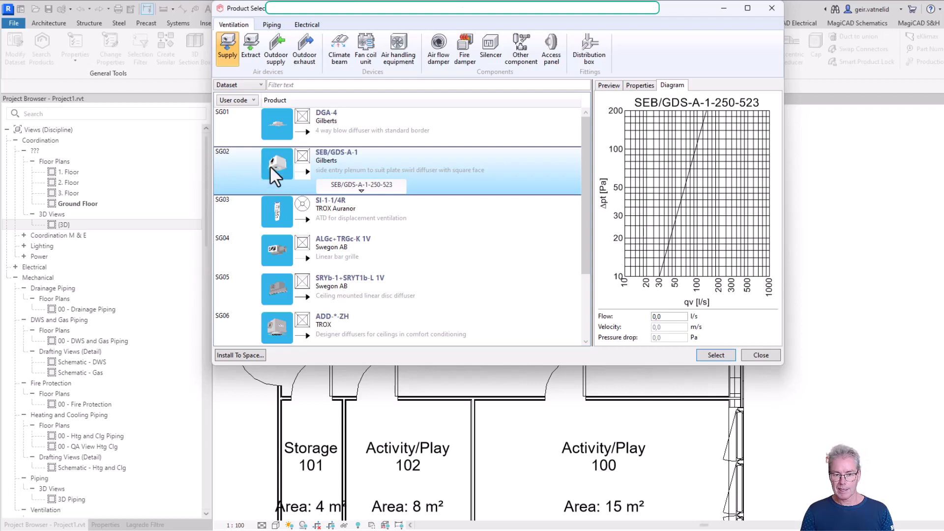
left_click(379, 183)
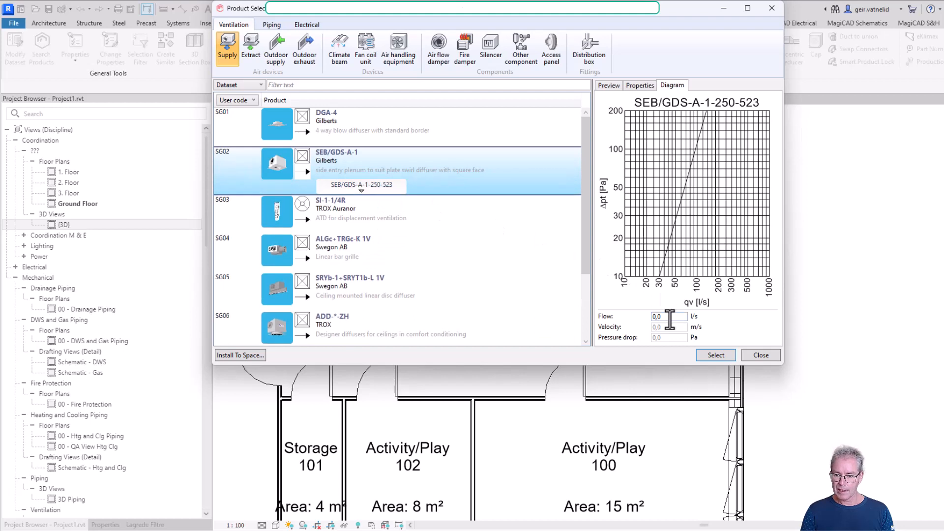
left_click_drag(669, 318, 634, 322)
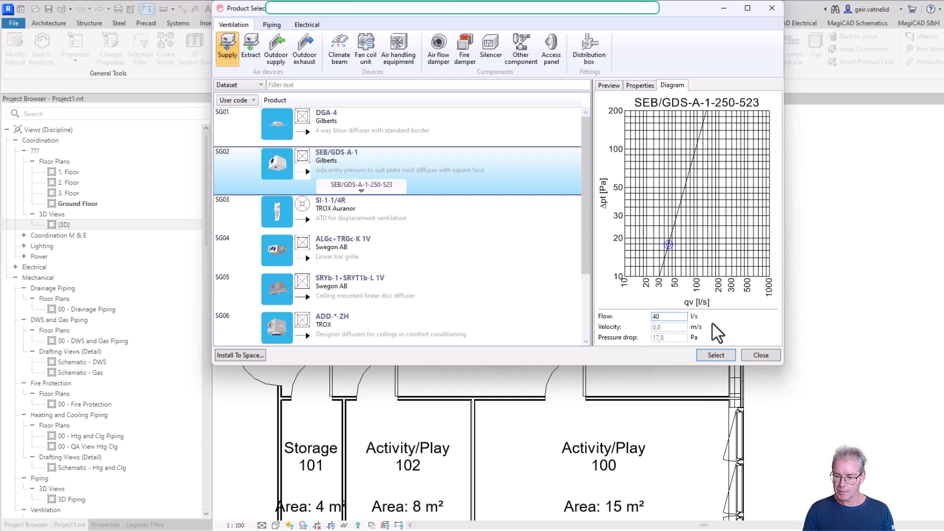
- Review the SG02 diffuser's properties, preview and diagram, test a flow of 50 l/s, and select the product with 100 l/s
left_click(641, 87)
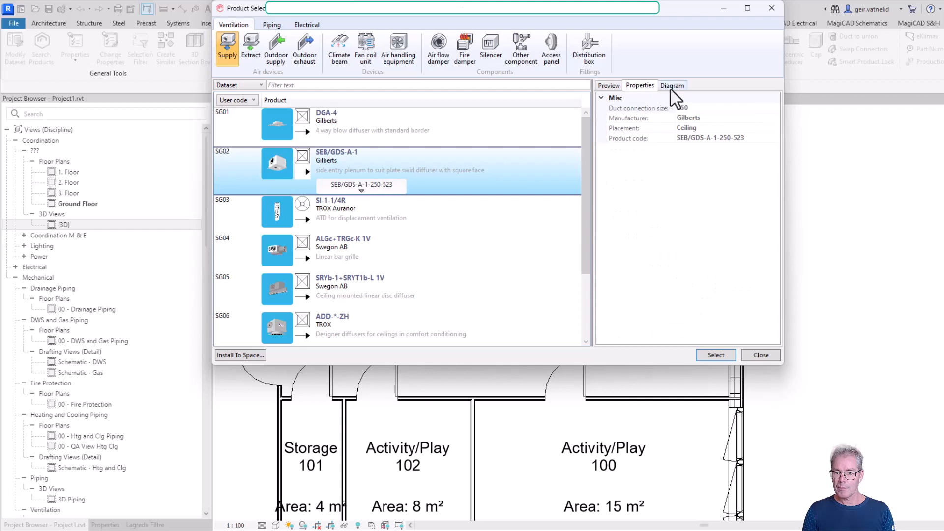
left_click(608, 87)
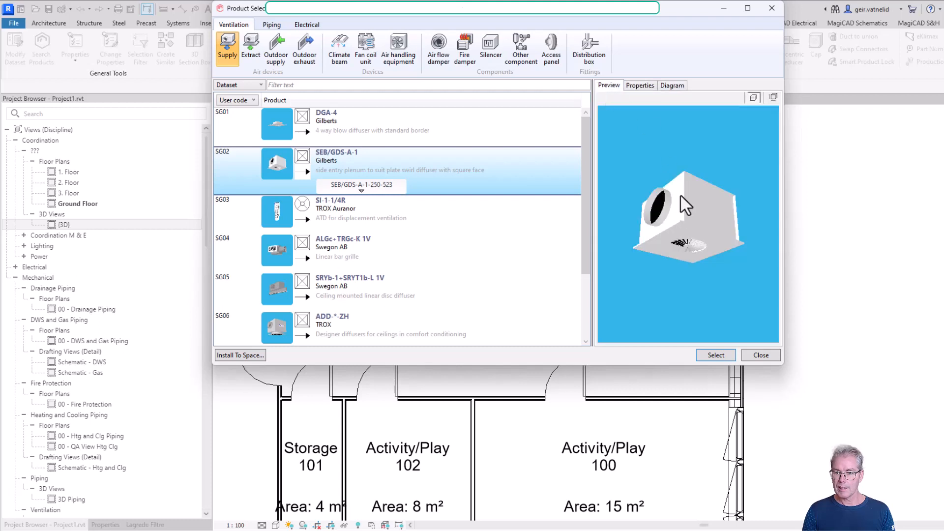
mouse_move(704, 195)
left_mouse_down()
mouse_move(708, 231)
mouse_move(730, 251)
mouse_move(701, 248)
mouse_move(745, 229)
mouse_move(699, 201)
left_mouse_up()
left_click(678, 89)
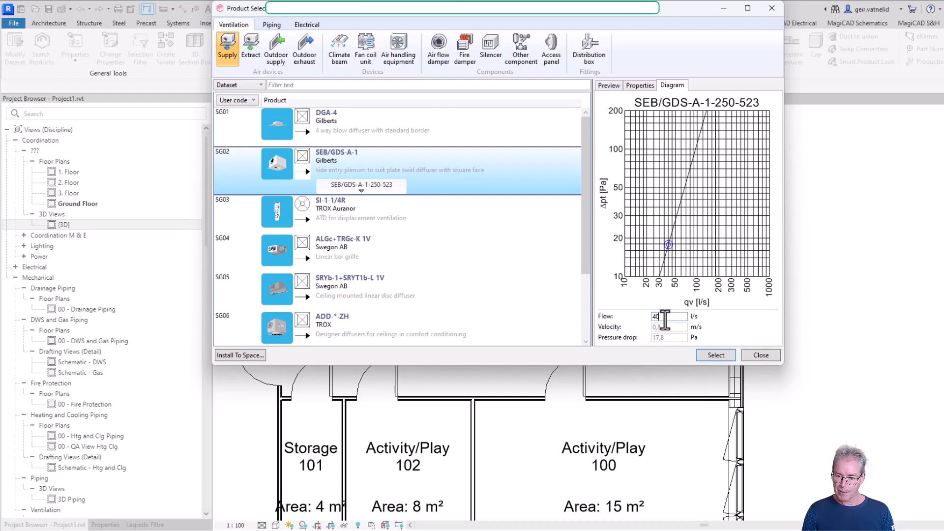
double_click(661, 317)
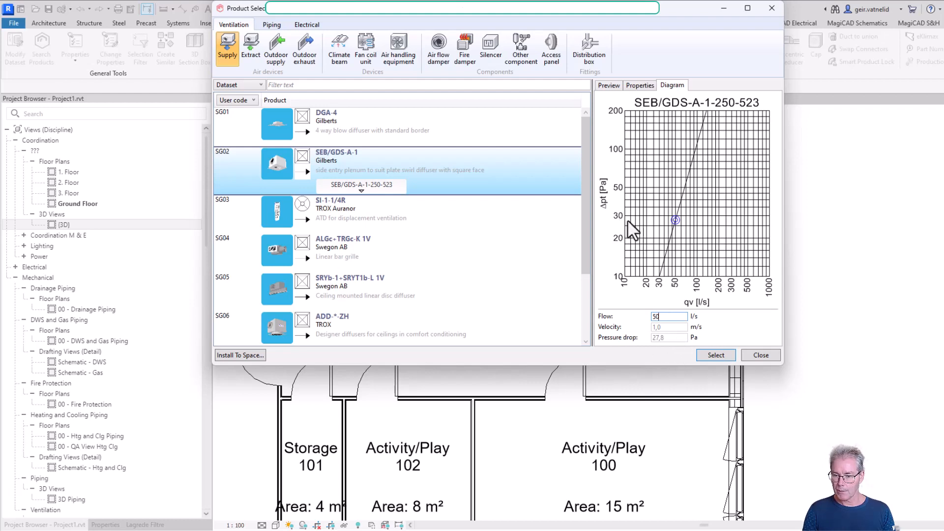
left_click_drag(667, 316, 643, 324)
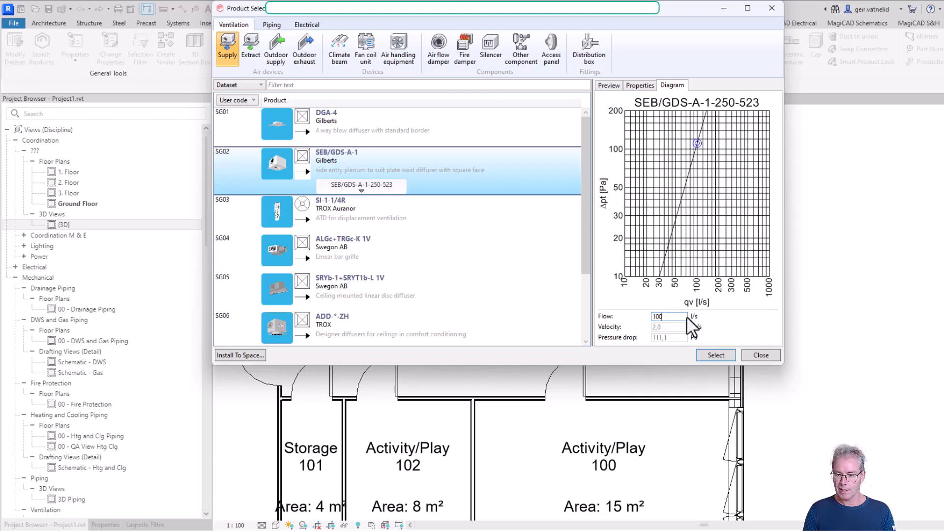
left_click(714, 354)
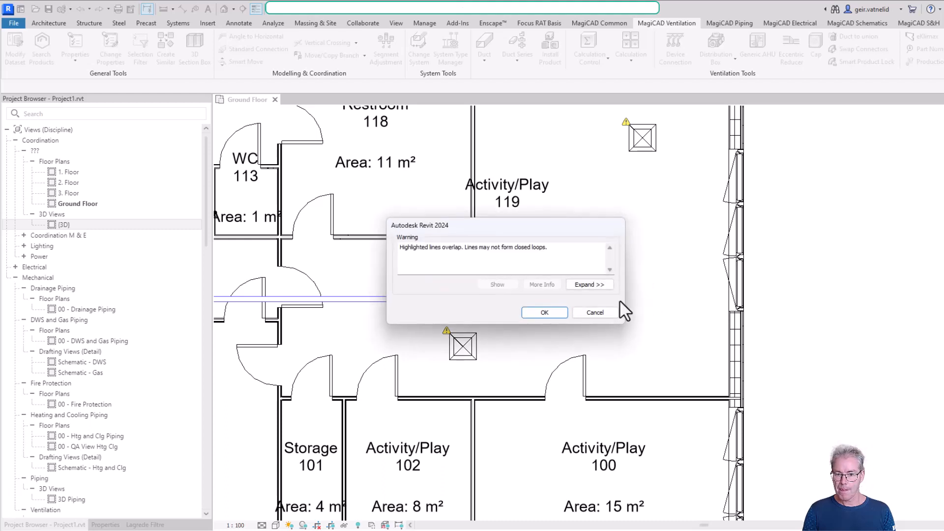
- Place the SG02 diffuser in the lower-right part of room 119, aligned with the existing horizontal duct, and finish the installation
left_click(559, 314)
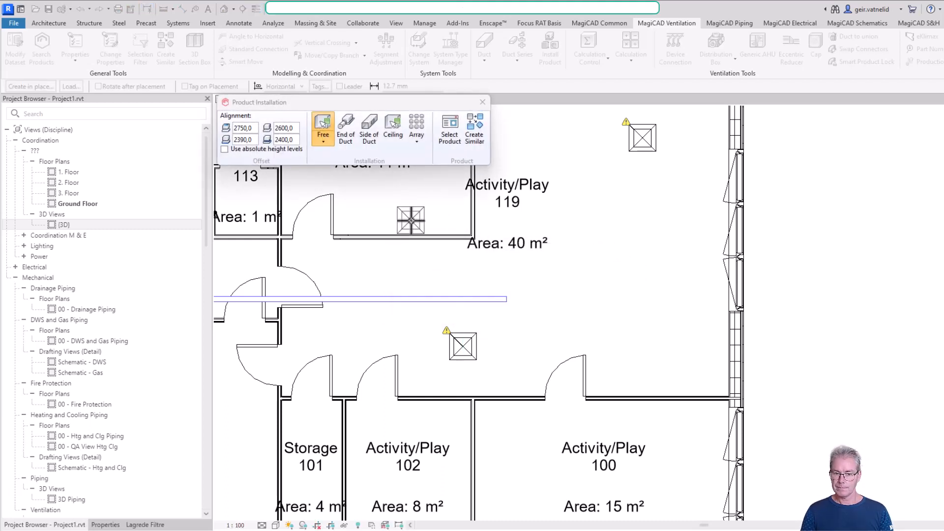
mouse_move(328, 135)
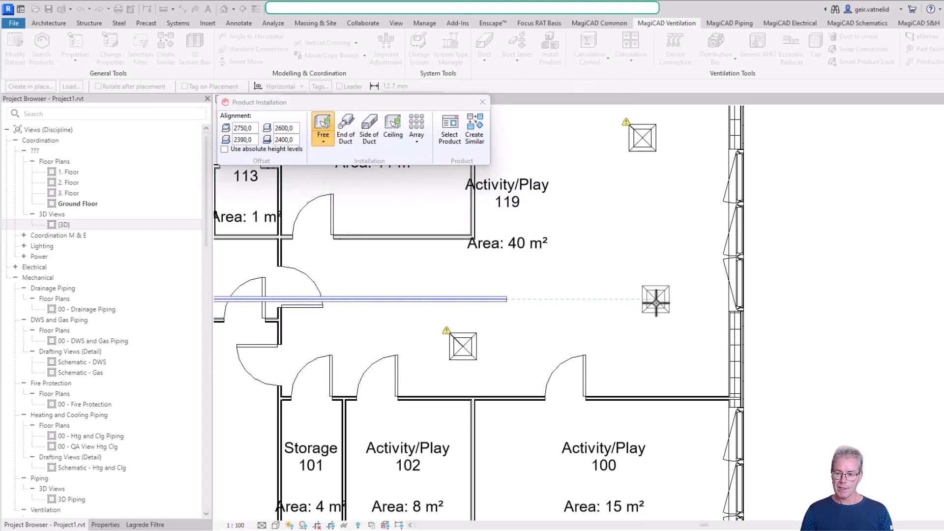
left_click(656, 299)
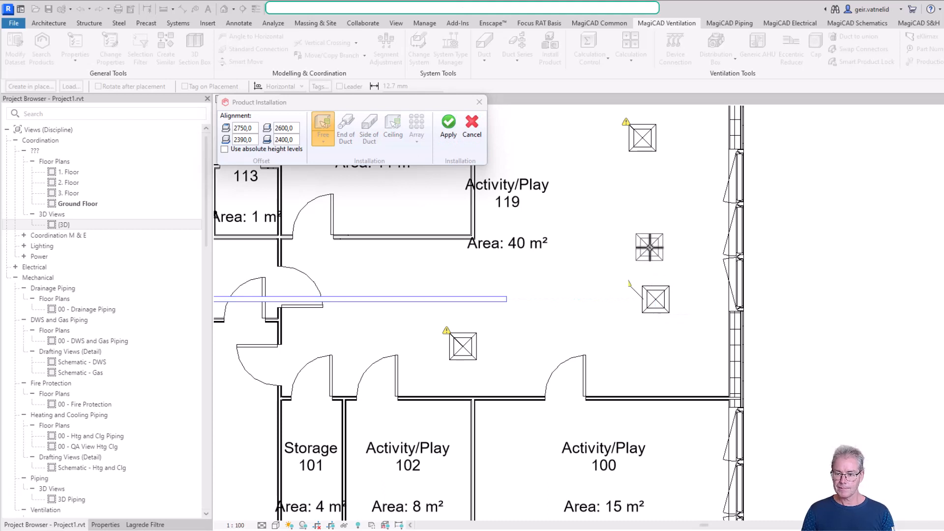
left_click(448, 129)
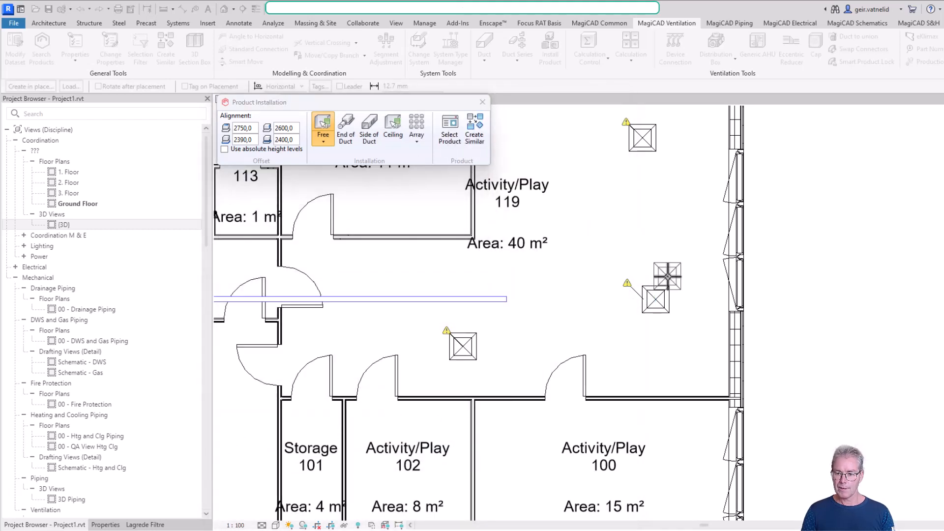
key("Escape")
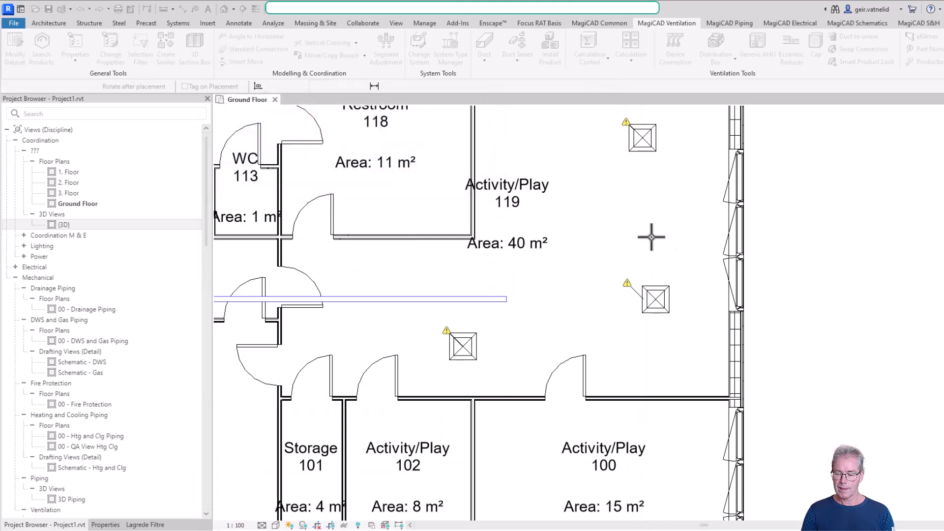
- Try to draw a short 100 mm duct from the new diffuser's side connector toward the existing horizontal duct
left_click(659, 295)
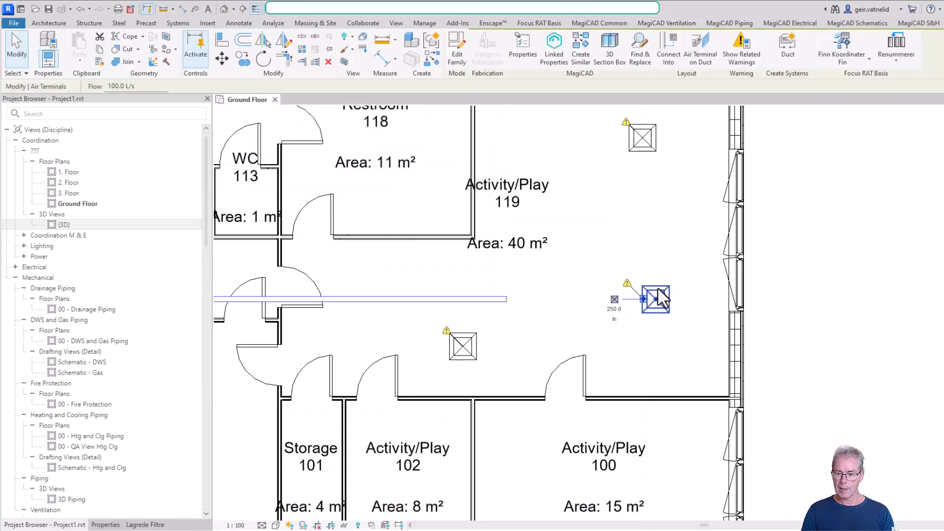
left_click(614, 299)
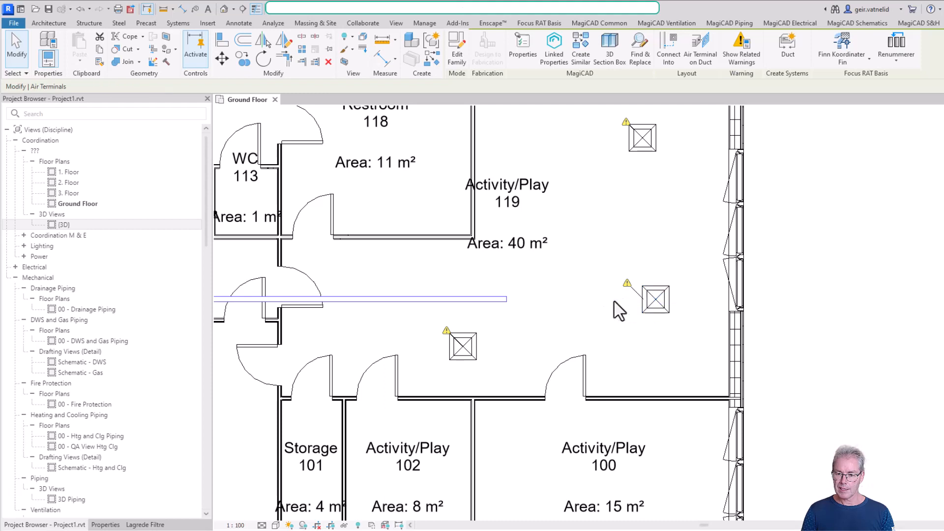
left_click(643, 300)
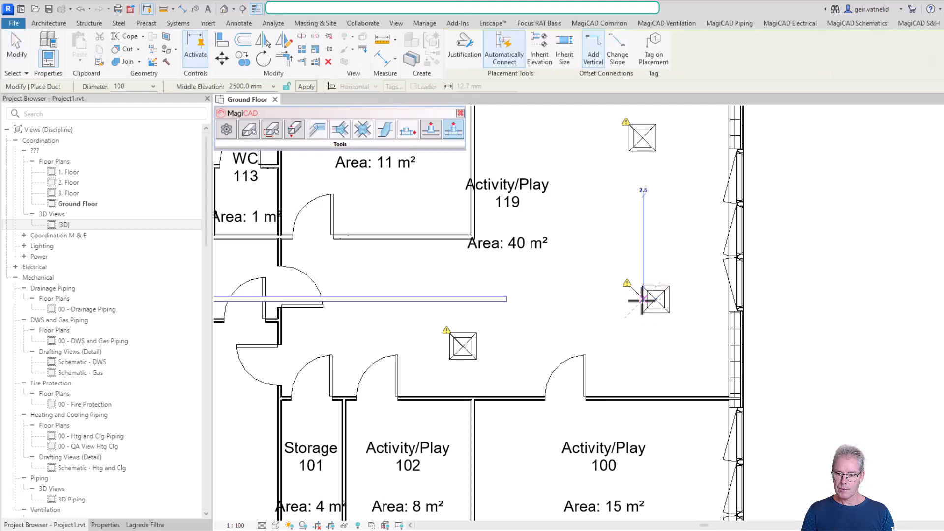
left_click(602, 298)
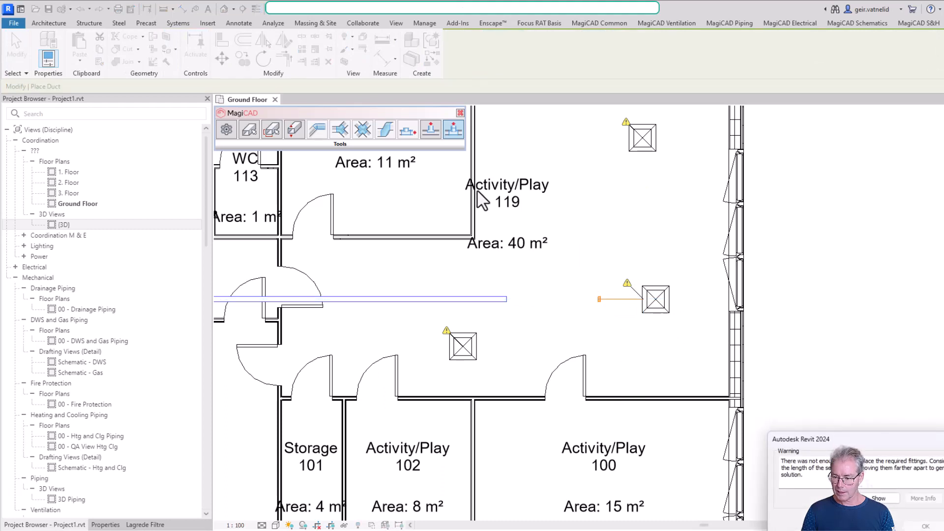
key("Escape")
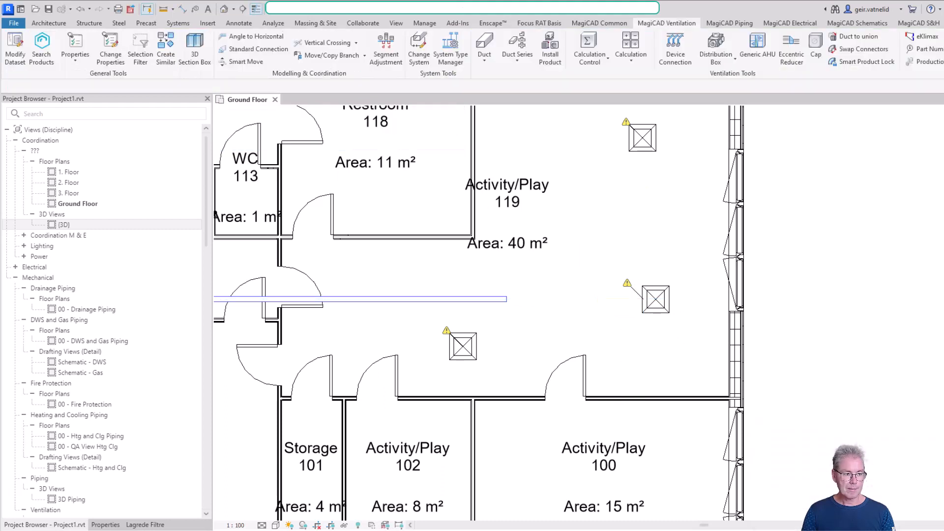
- Draw a 200 mm diameter duct at 2500 mm elevation from the diffuser's side connector straight toward the existing horizontal duct
left_click(655, 300)
scroll(634, 308, "up", 4)
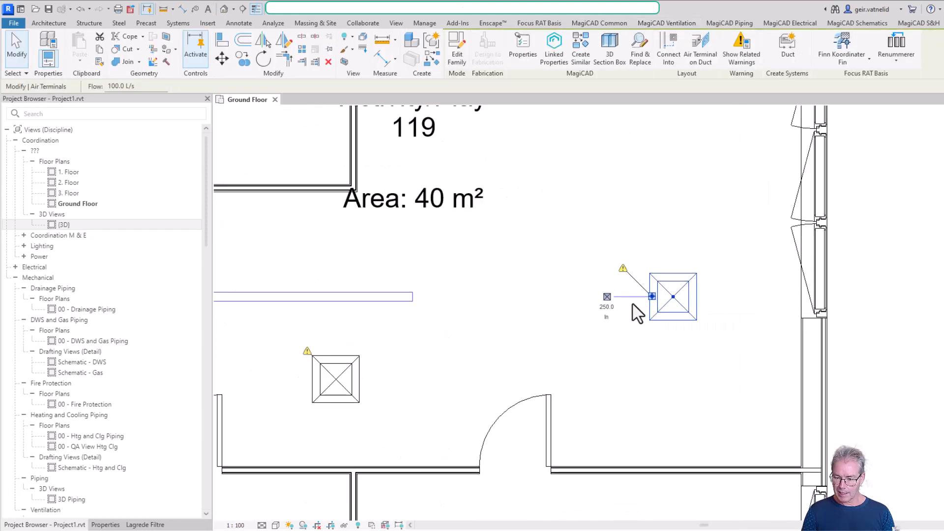
left_click(599, 296)
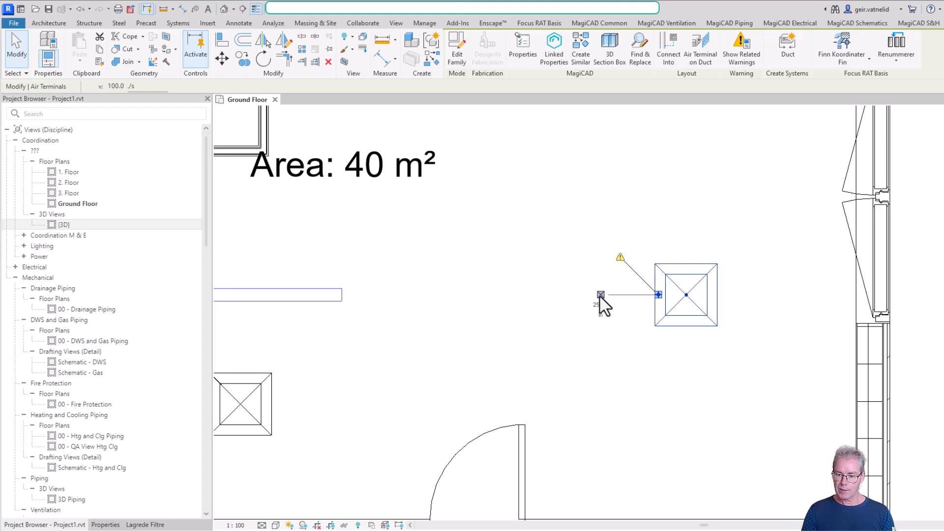
left_click(657, 295)
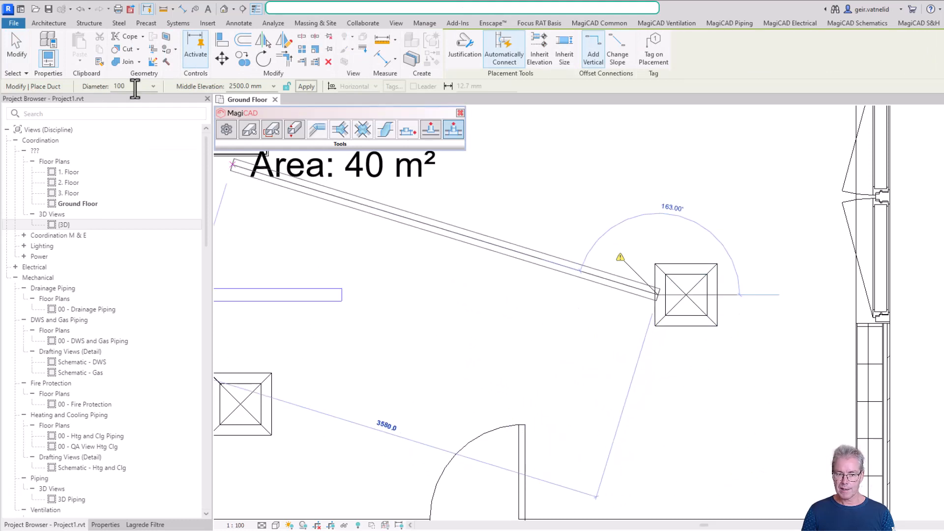
left_click(154, 86)
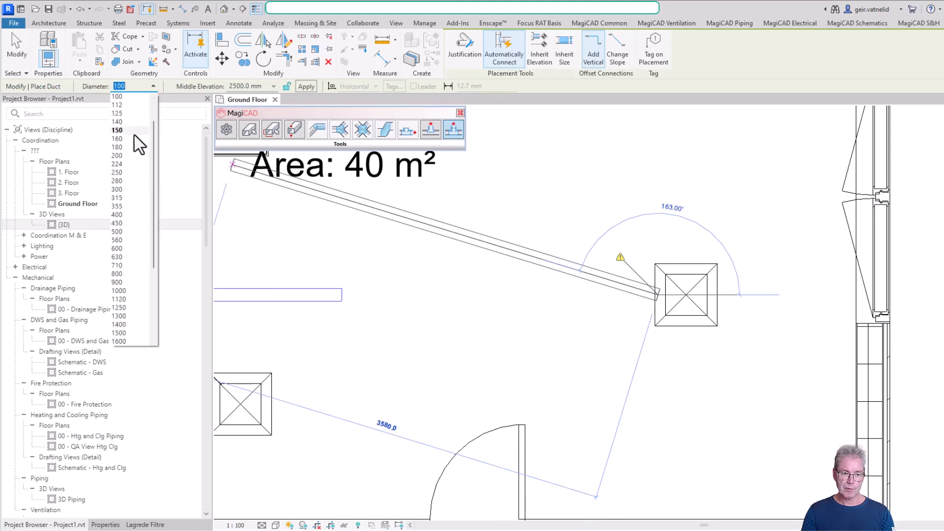
left_click(129, 155)
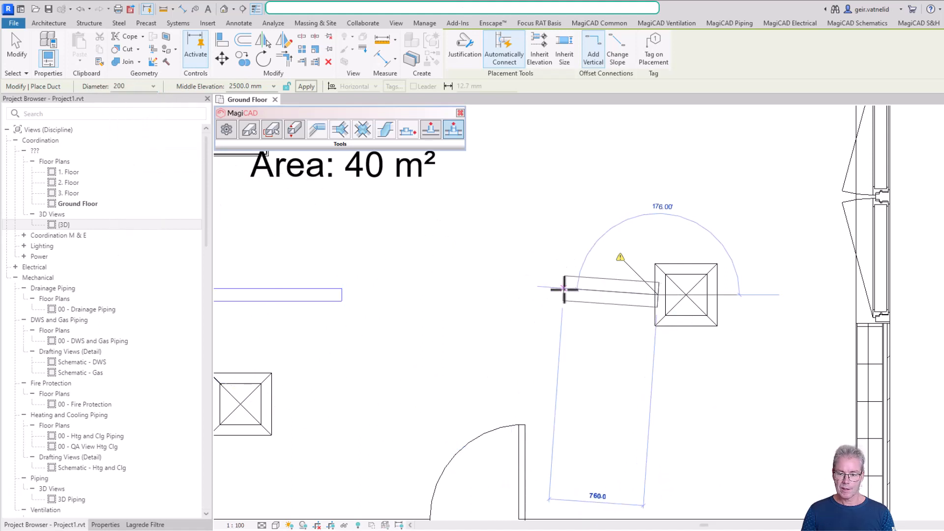
left_click(524, 294)
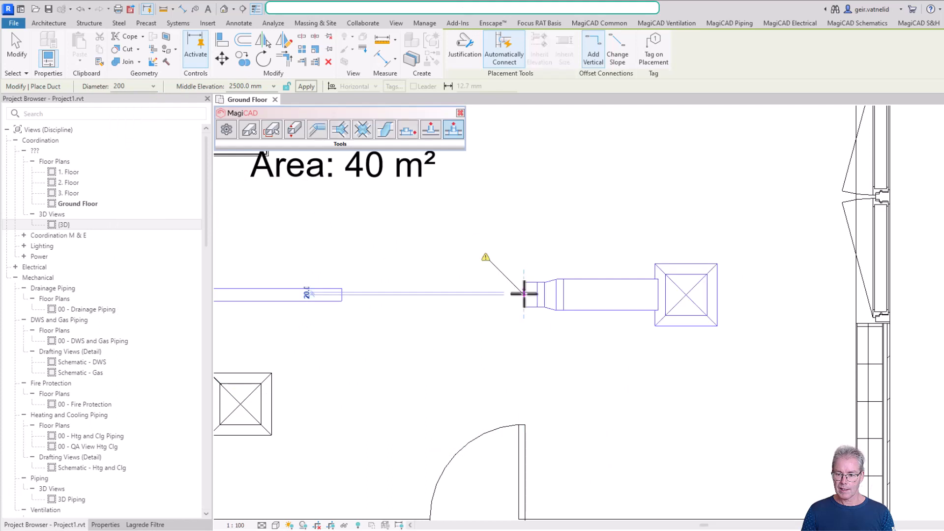
key("Escape")
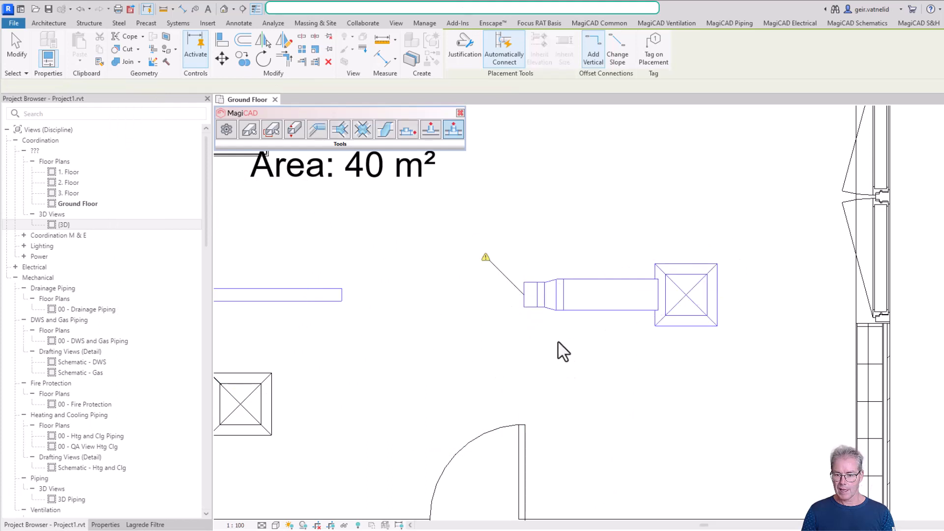
- Switch to the 3D Ventilation view and turn off the display of duct disconnect warnings
scroll(615, 311, "down", 1)
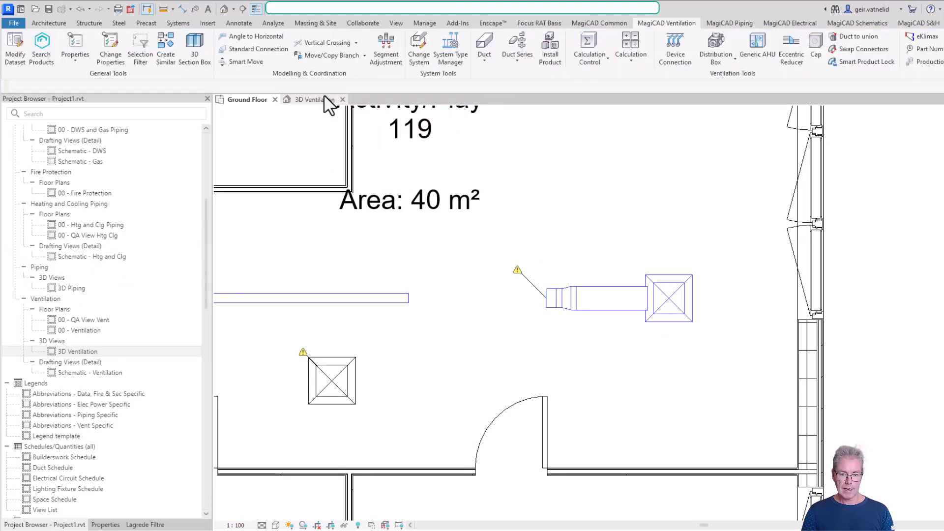
left_click(323, 100)
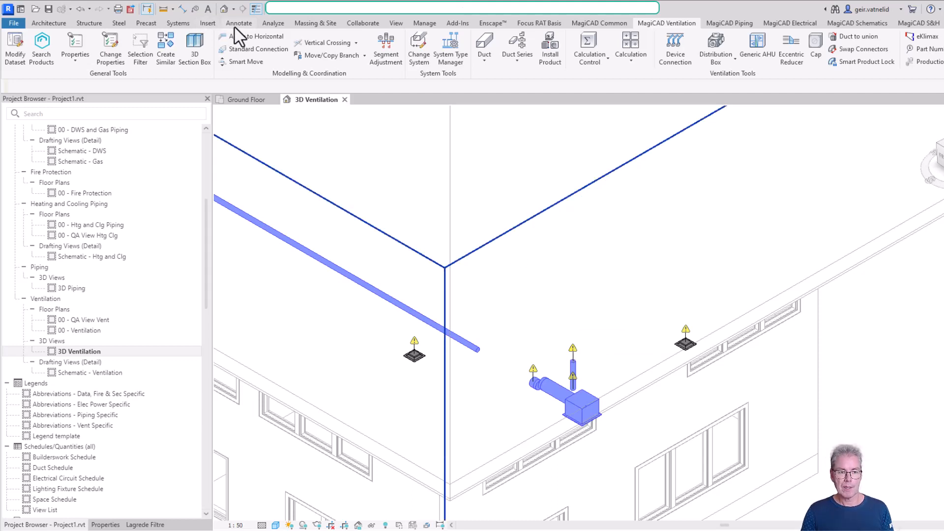
left_click(278, 27)
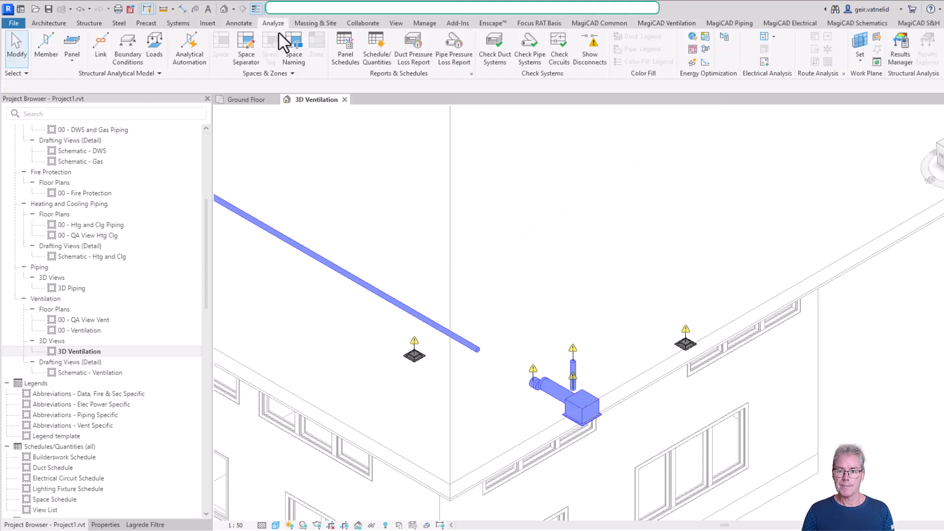
left_click(589, 52)
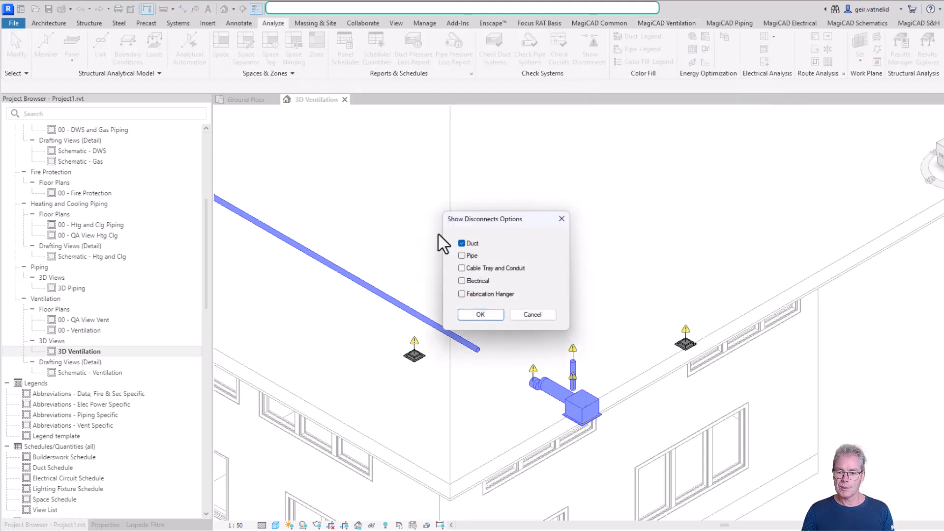
left_click(461, 242)
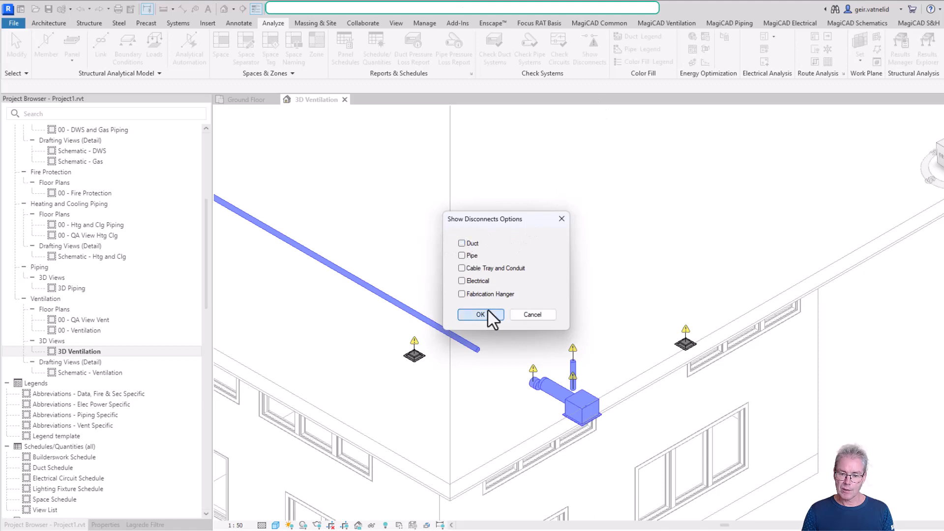
left_click(480, 314)
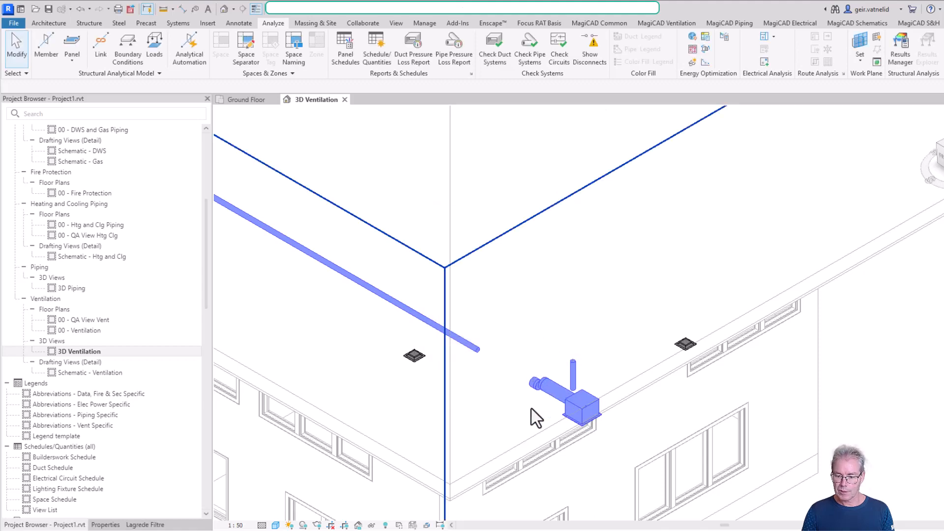
- Delete the stray vertical duct above the side-connected diffuser
scroll(545, 385, "up", 5)
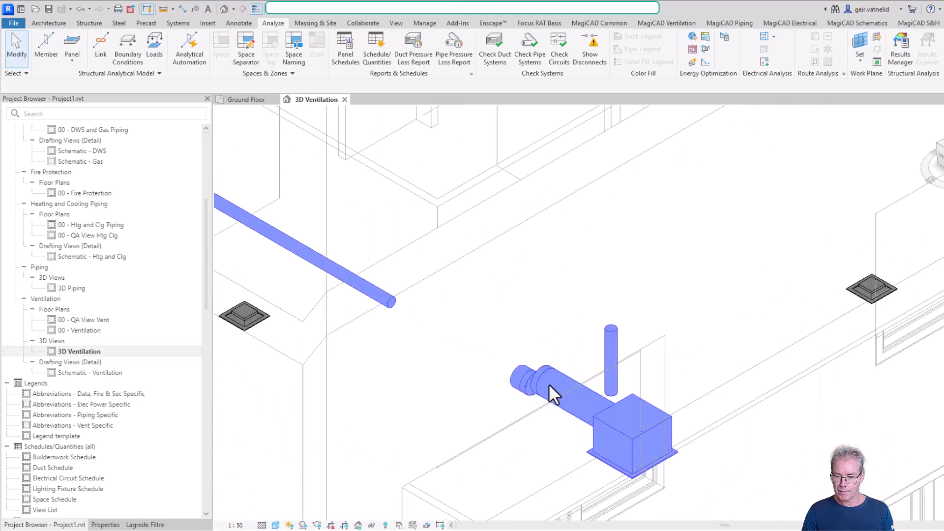
left_click(613, 339)
key("Delete")
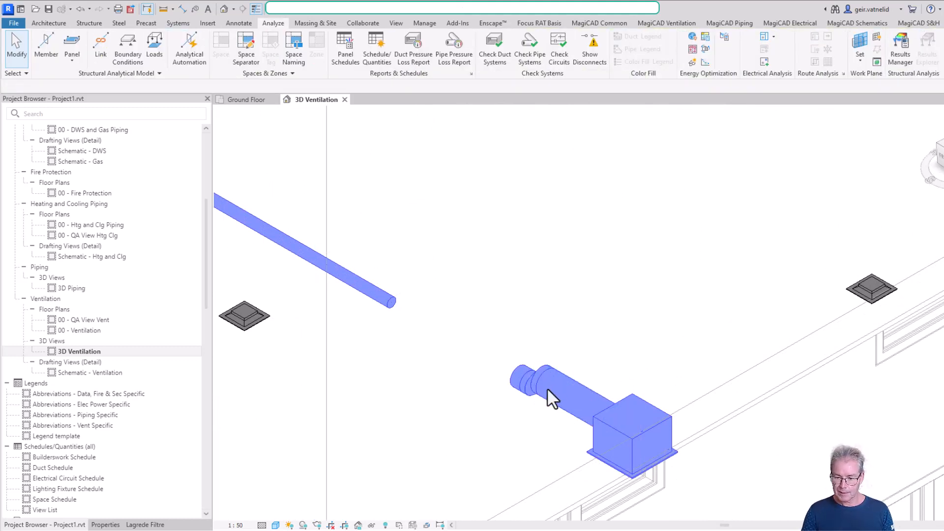
- Examine the offset transition, the diffuser's side connection and the elevations of the two connected duct pieces from several angles
left_click(536, 382)
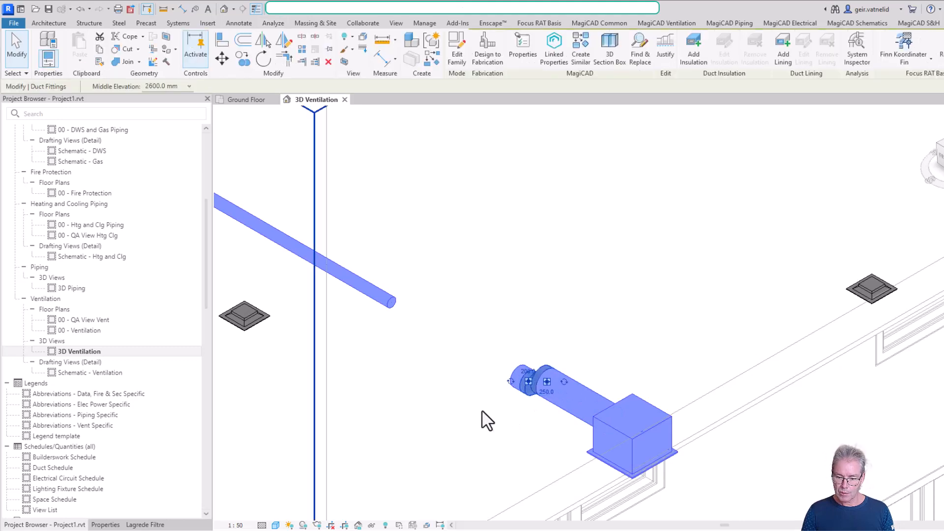
middle_click_drag(474, 421, 583, 295, "shift")
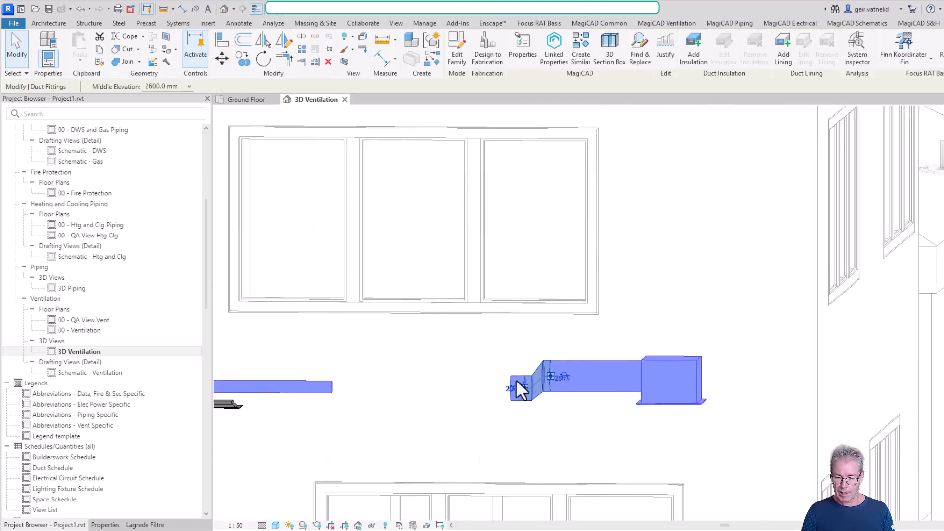
left_click(665, 367)
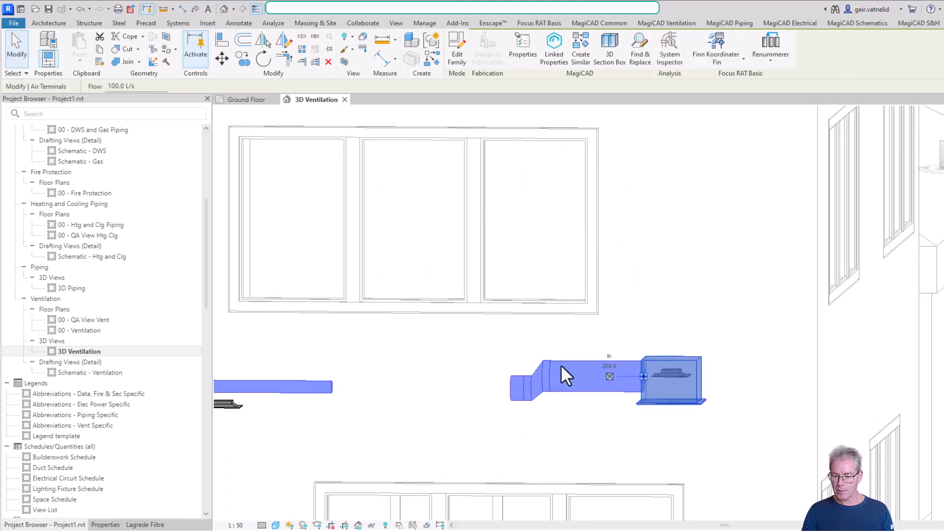
left_click(520, 376)
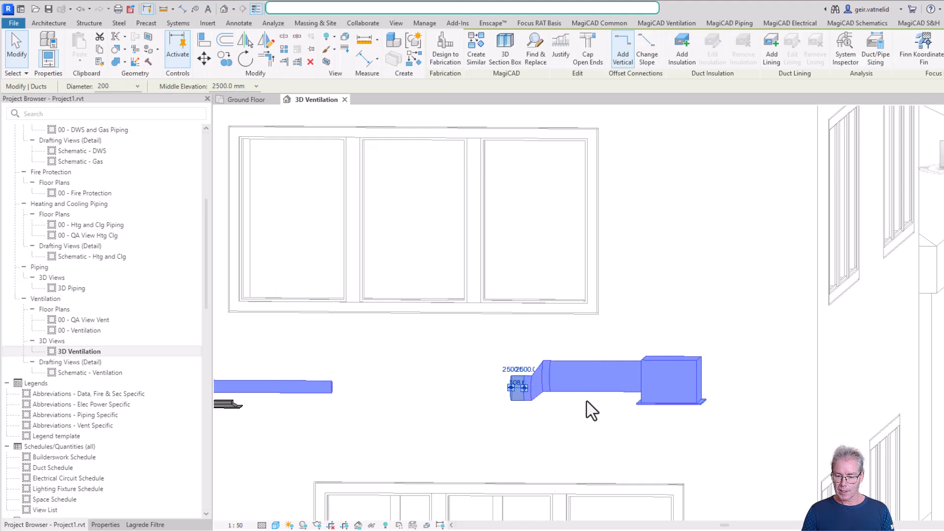
middle_click_drag(590, 411, 799, 406, "shift")
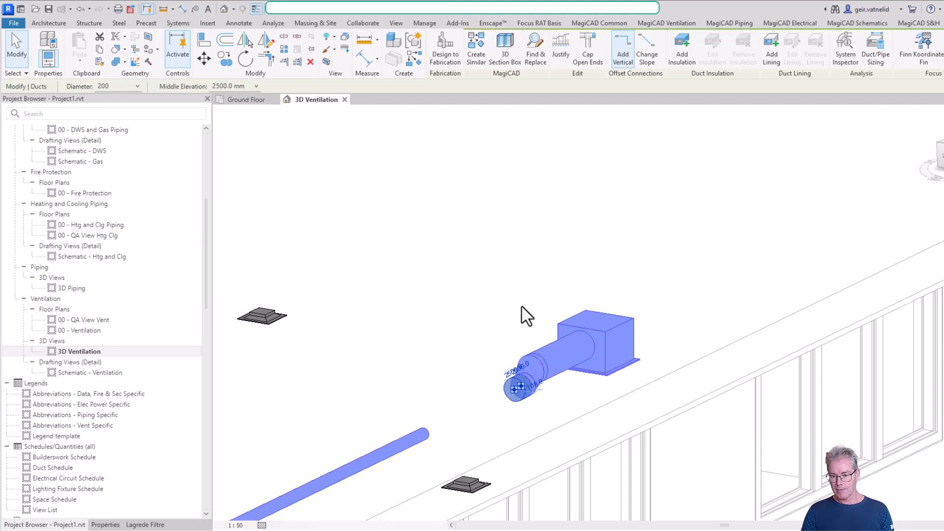
left_click(591, 338)
scroll(600, 341, "up", 3)
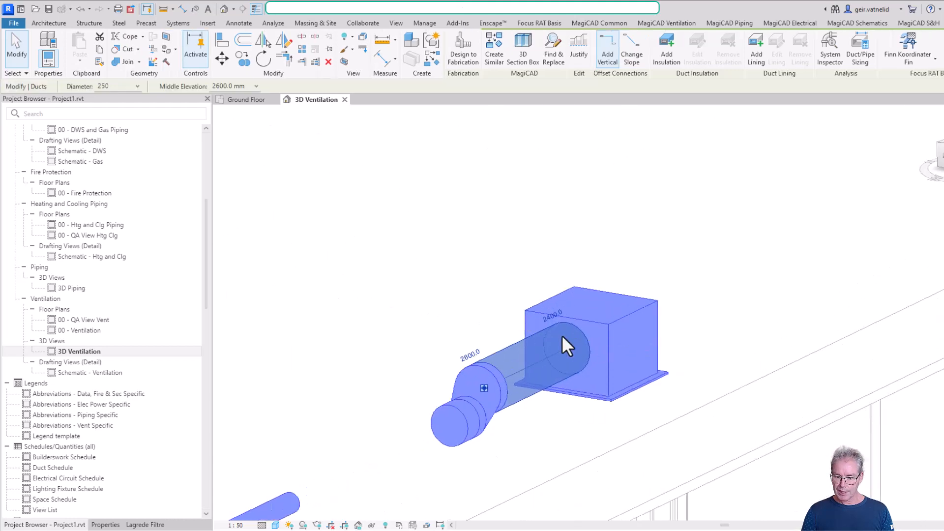
middle_click_drag(531, 360, 480, 404, "shift")
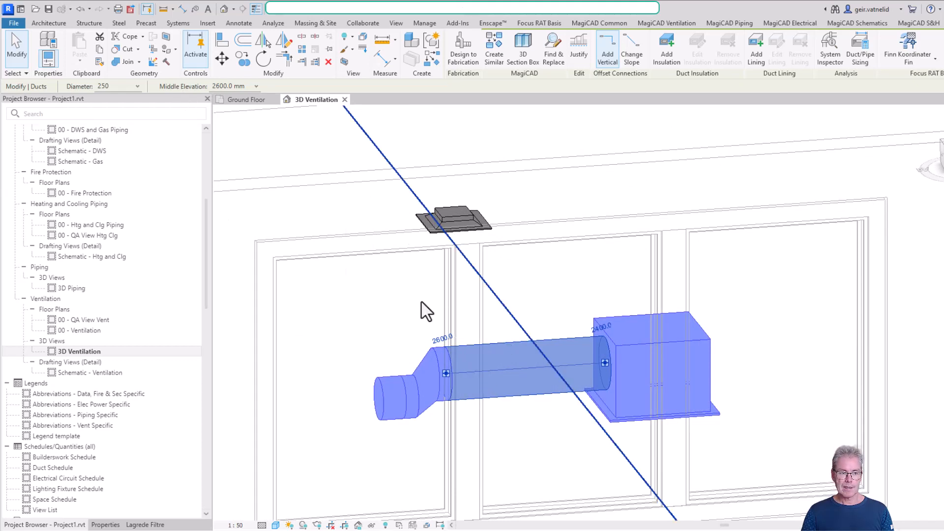
- Delete the 250 mm duct, the offset transition and the short 200 mm duct connected to the diffuser
left_click(500, 322)
left_click(488, 344)
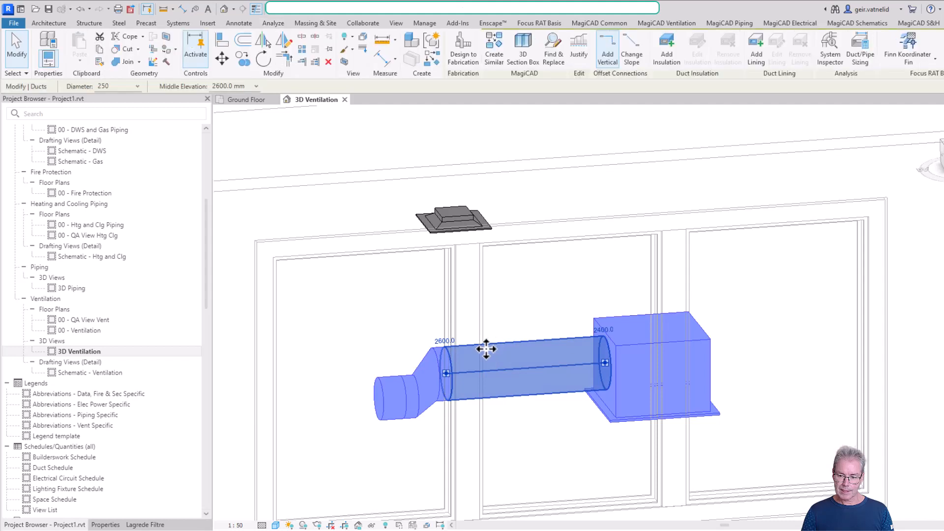
key("Delete")
left_click(450, 371)
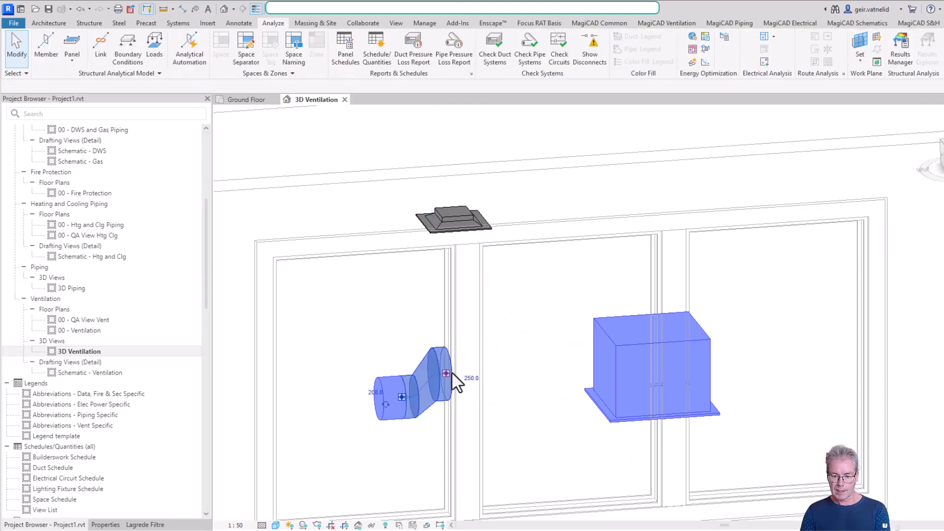
key("Delete")
left_click(406, 399)
key("Delete")
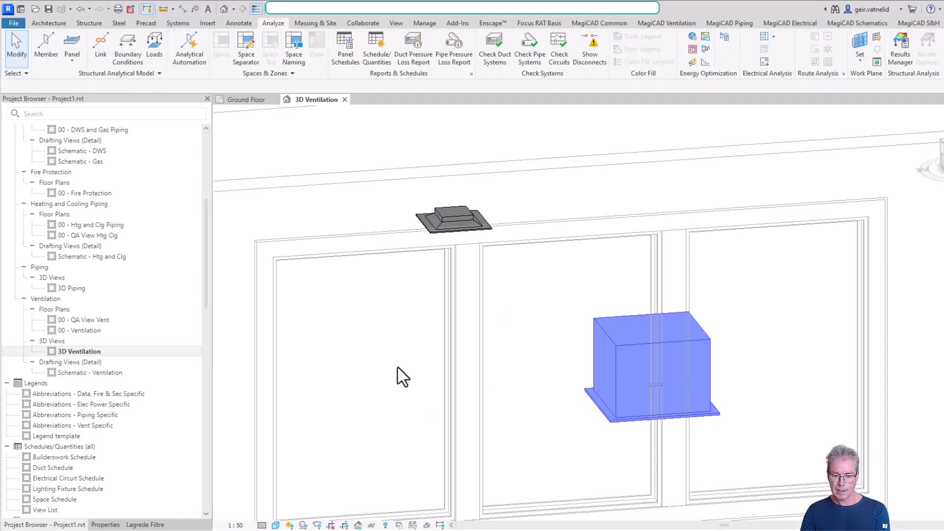
- In the Ground Floor plan, draw a 200 mm duct at 2600 mm elevation, about 820 mm long, from the diffuser's side connector toward the existing duct
left_click(248, 100)
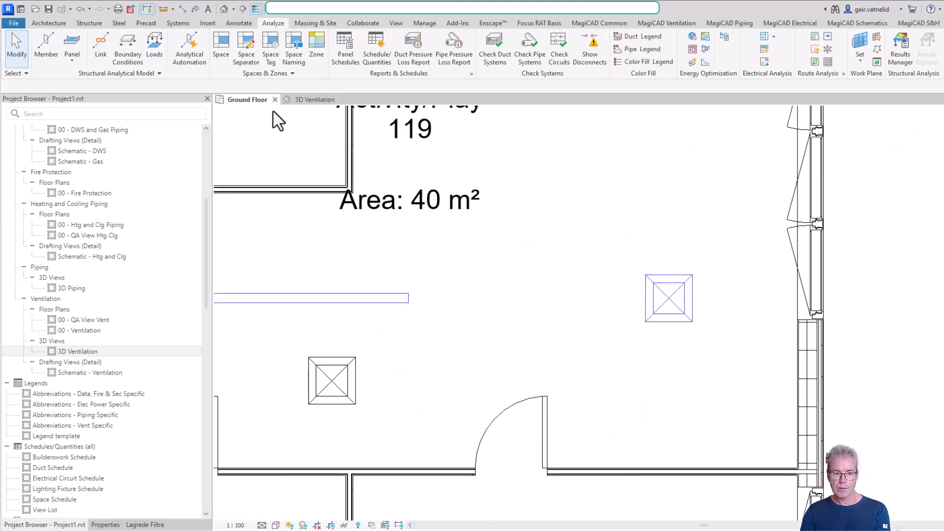
left_click(648, 307)
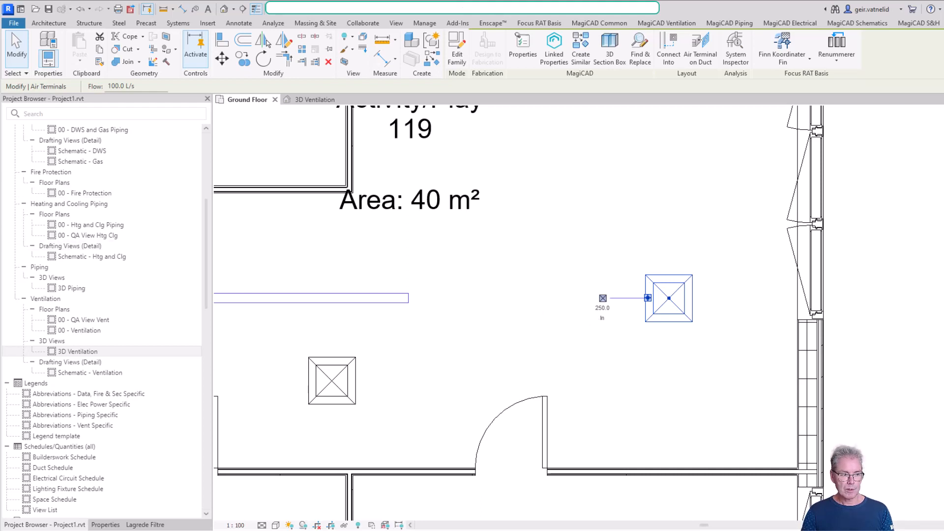
key("Escape")
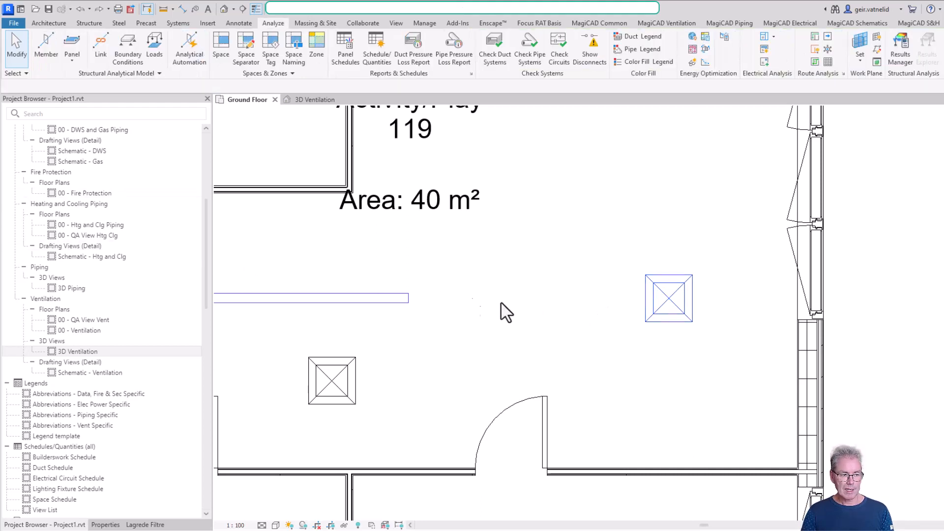
left_click(668, 304)
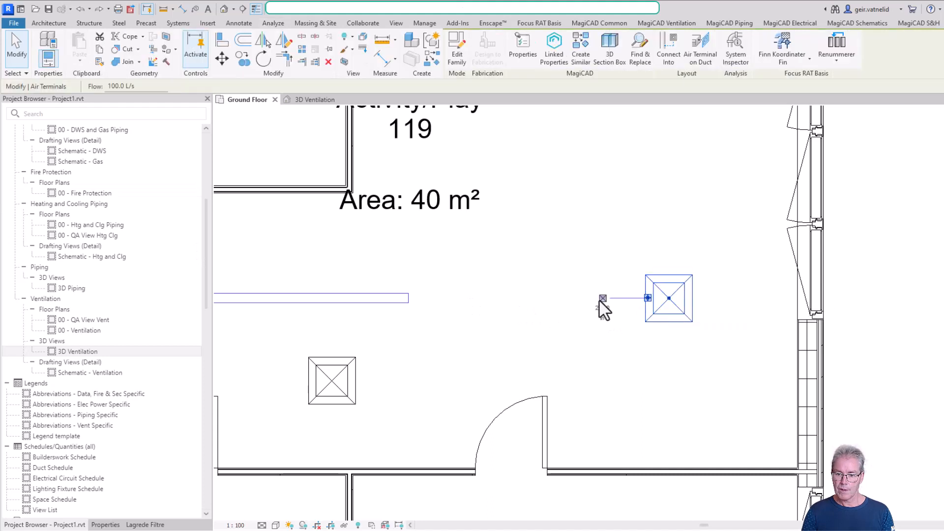
left_click(602, 297)
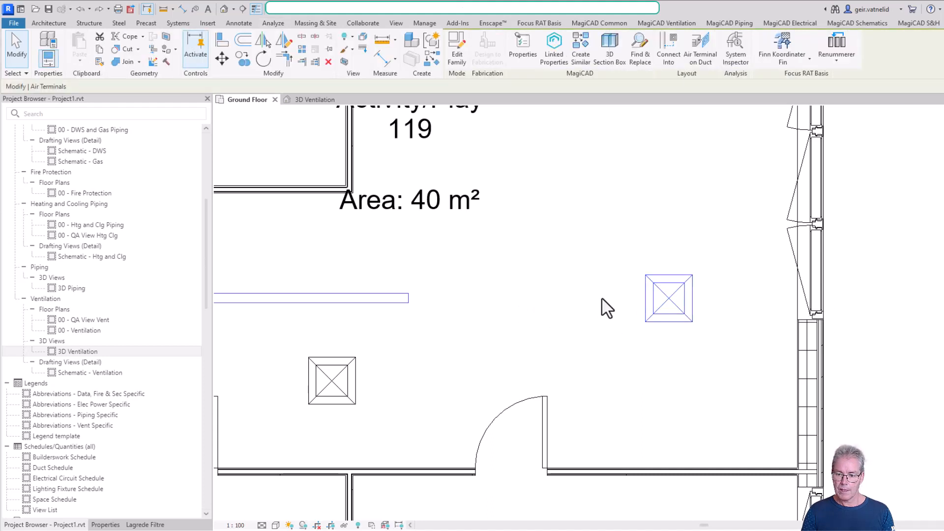
left_click(644, 298)
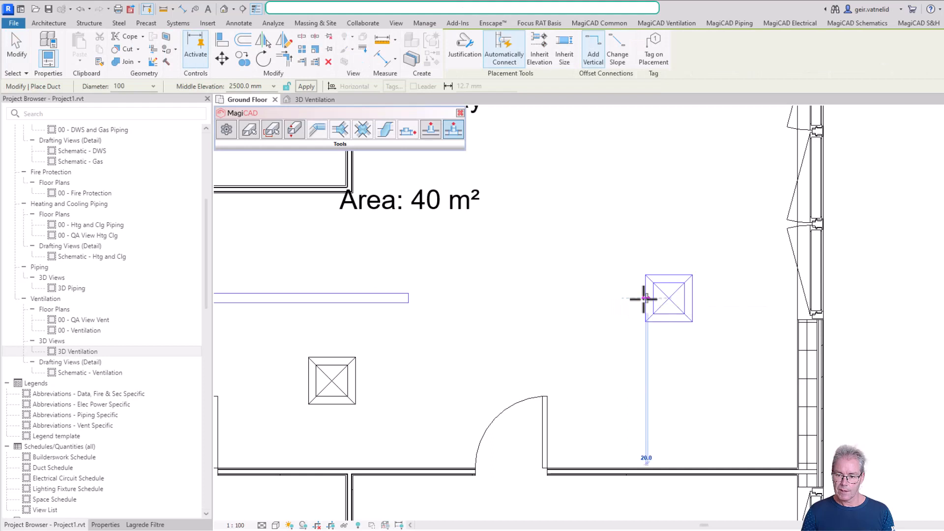
left_click(153, 86)
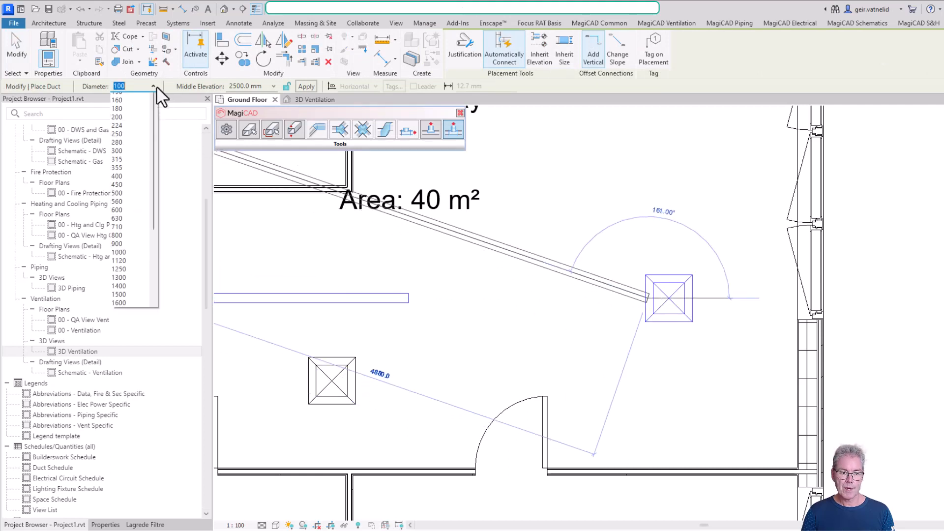
left_click(131, 155)
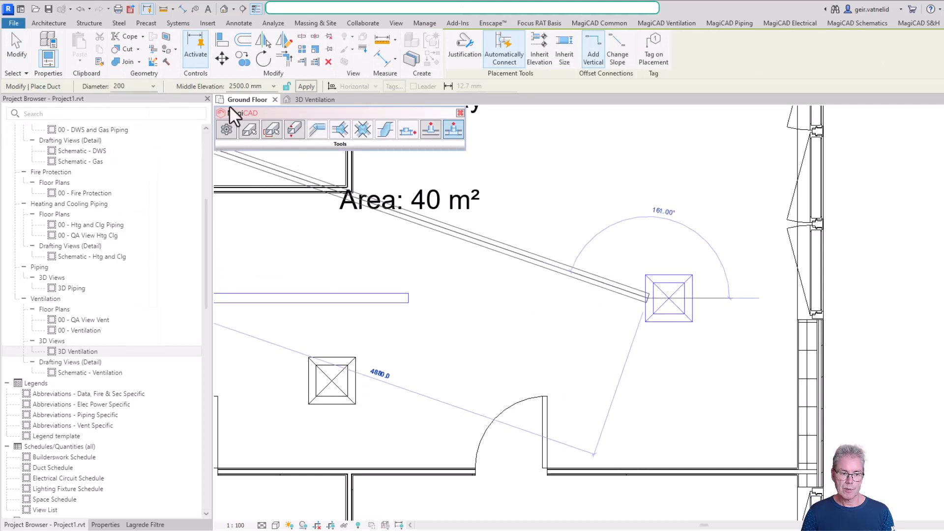
left_click(273, 87)
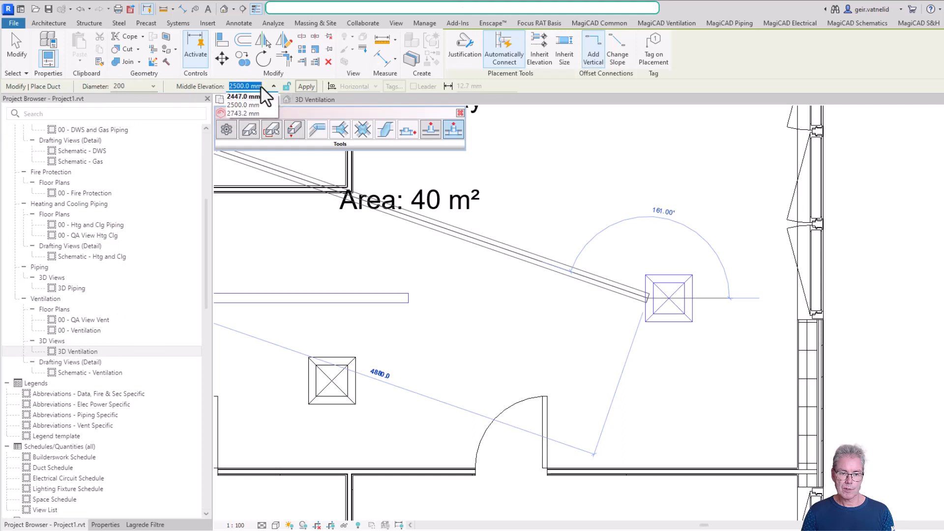
type("2600")
key("Return")
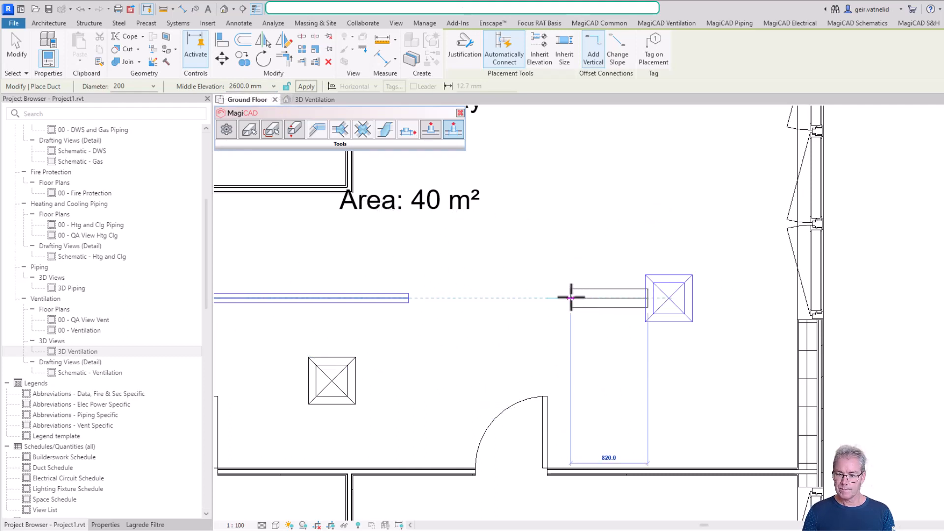
left_click(571, 297)
key("Escape")
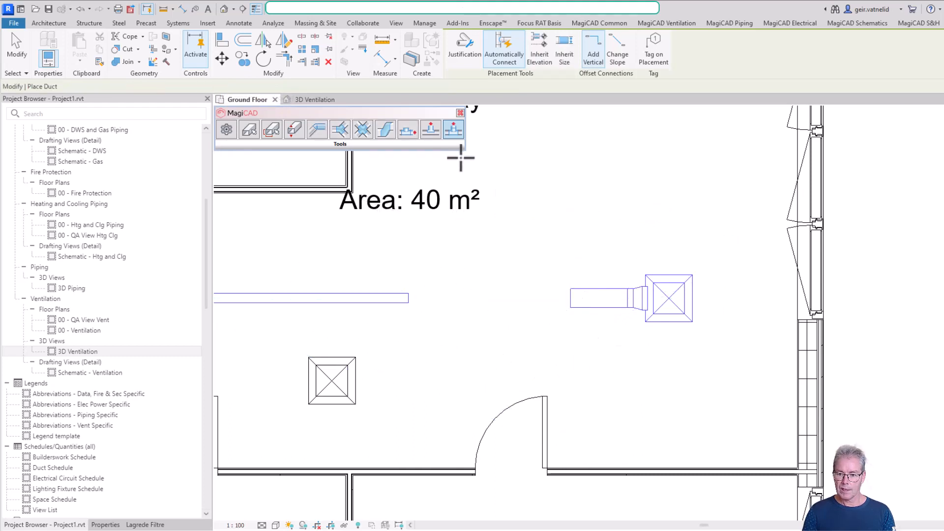
- Inspect the new duct and its transition at the diffuser in the 3D Ventilation view
left_click(299, 98)
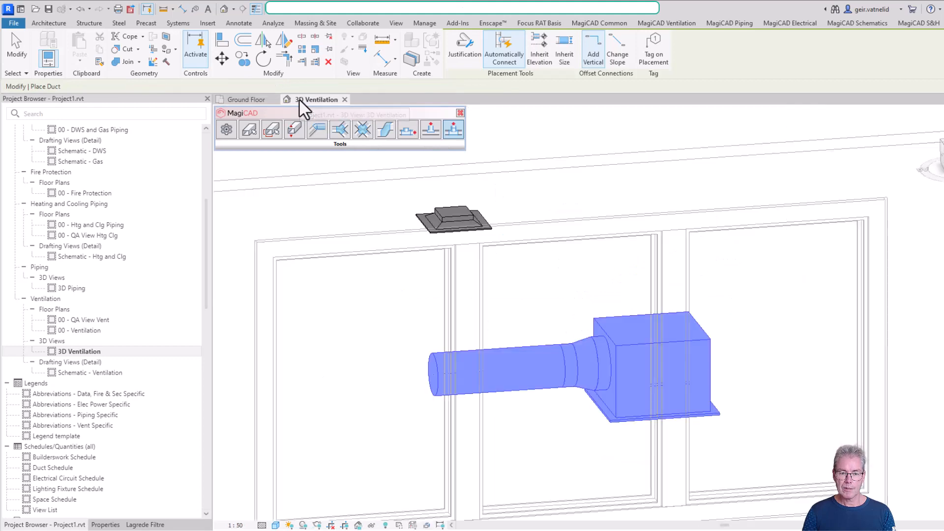
middle_click_drag(589, 385, 514, 364, "shift")
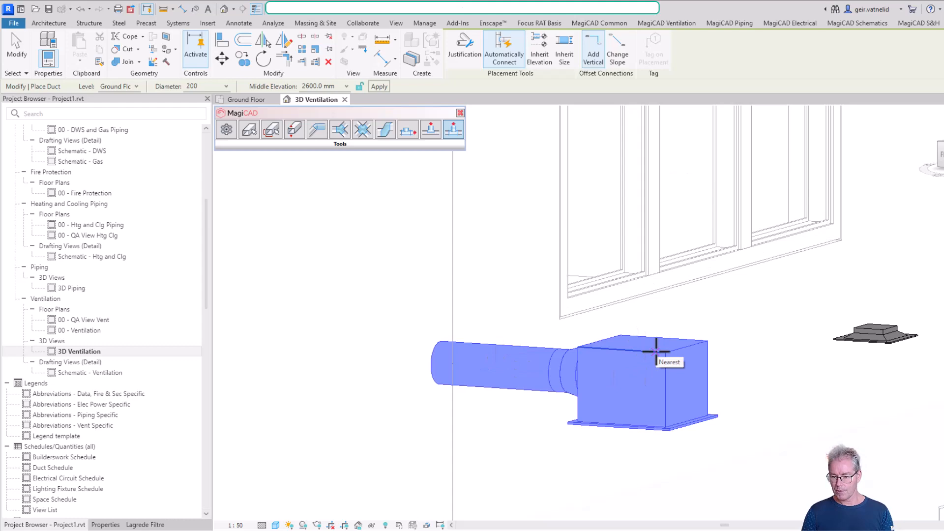
scroll(655, 350, "down", 3)
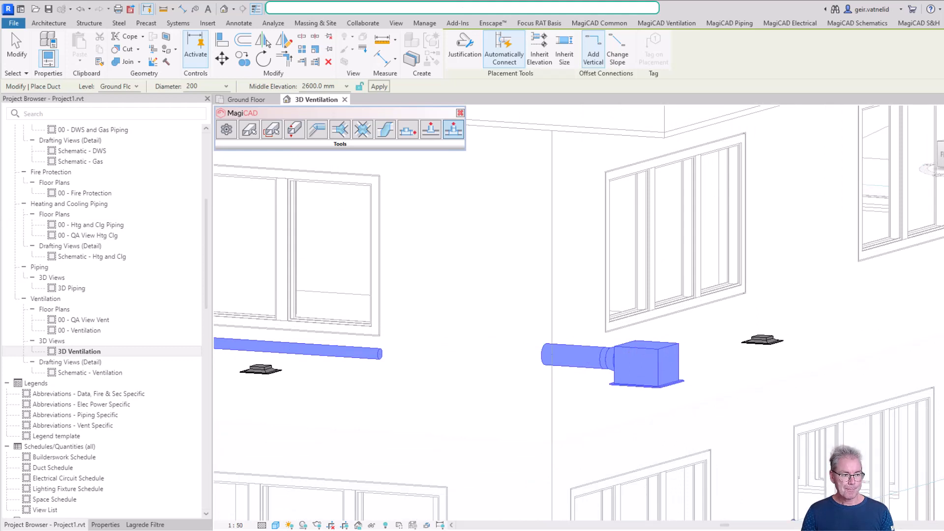
- Return to the Ground Floor plan, start installing a product, and browse the supply devices and the size variants of SG02
left_click(250, 99)
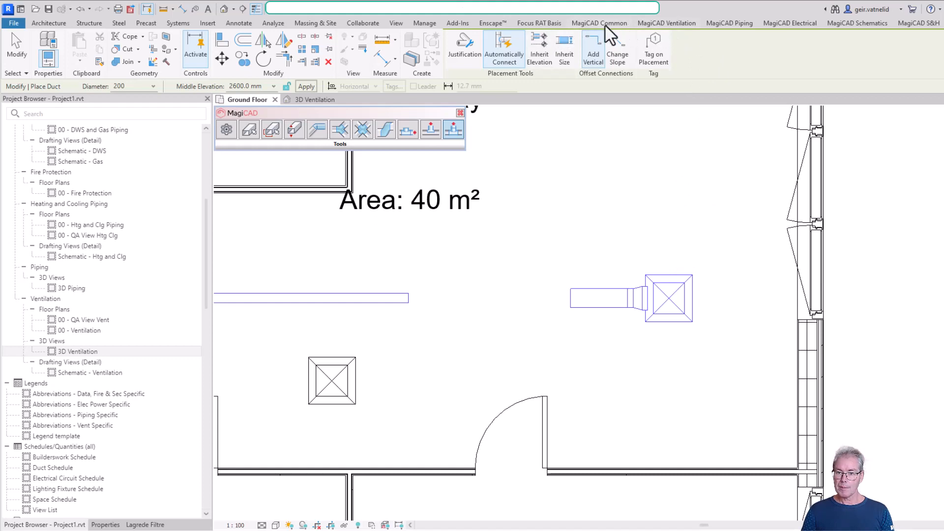
left_click(681, 22)
key("Escape")
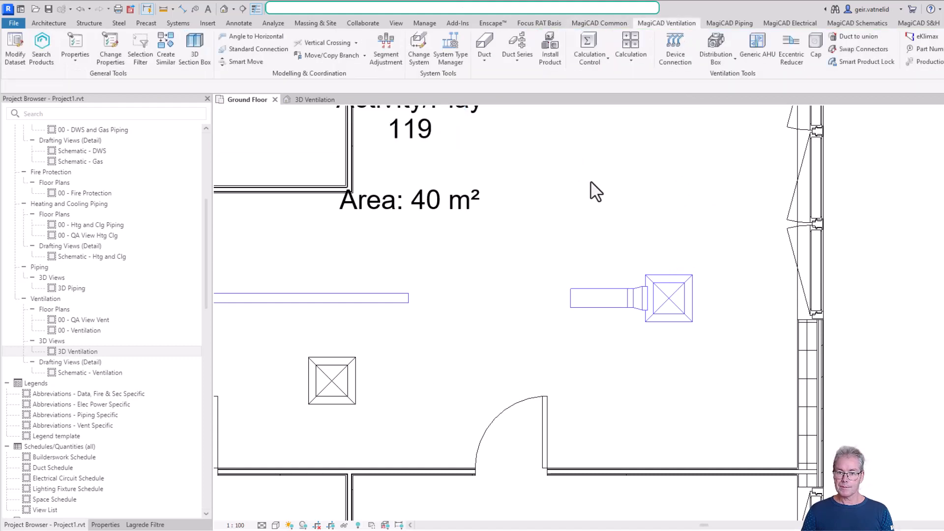
left_click(548, 54)
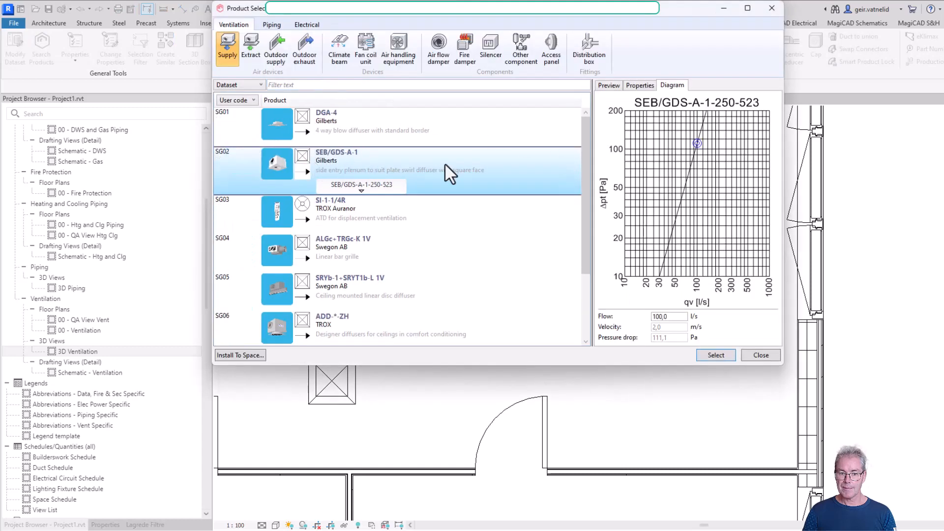
scroll(449, 181, "down", 2)
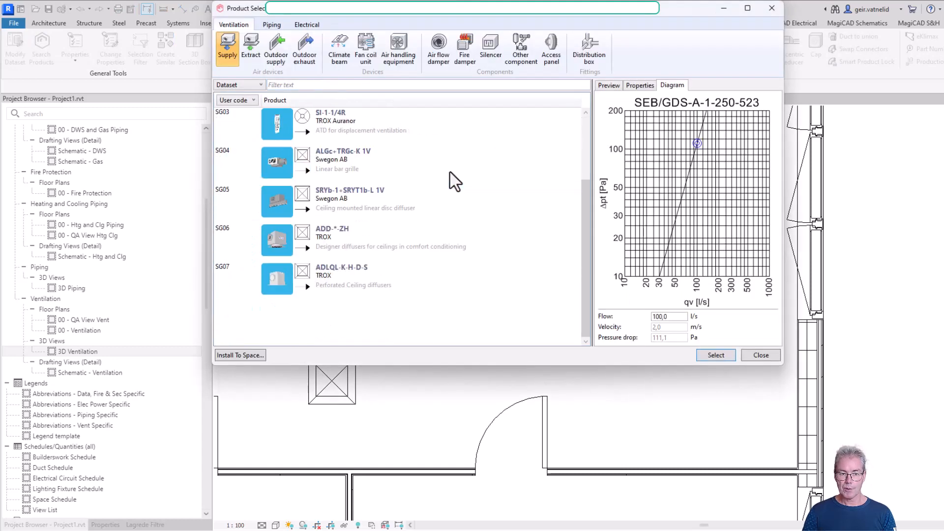
scroll(454, 173, "up", 2)
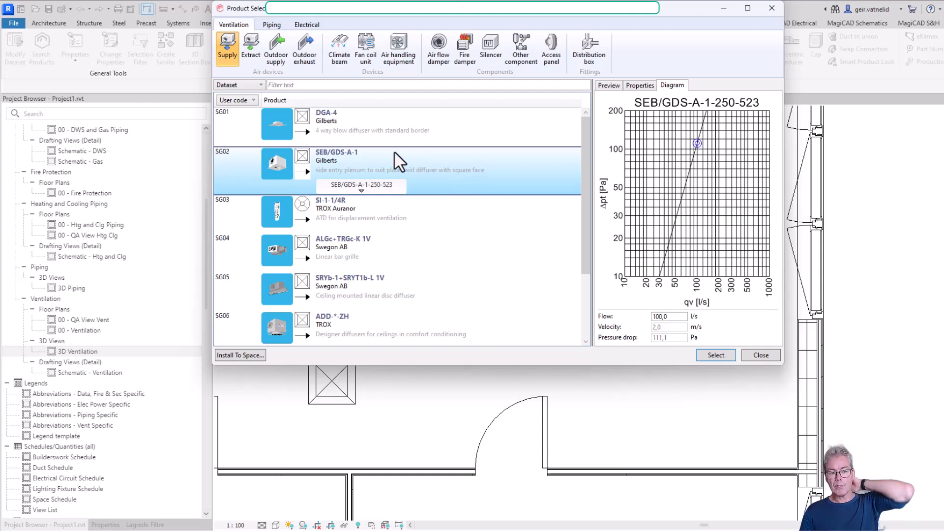
left_click(359, 185)
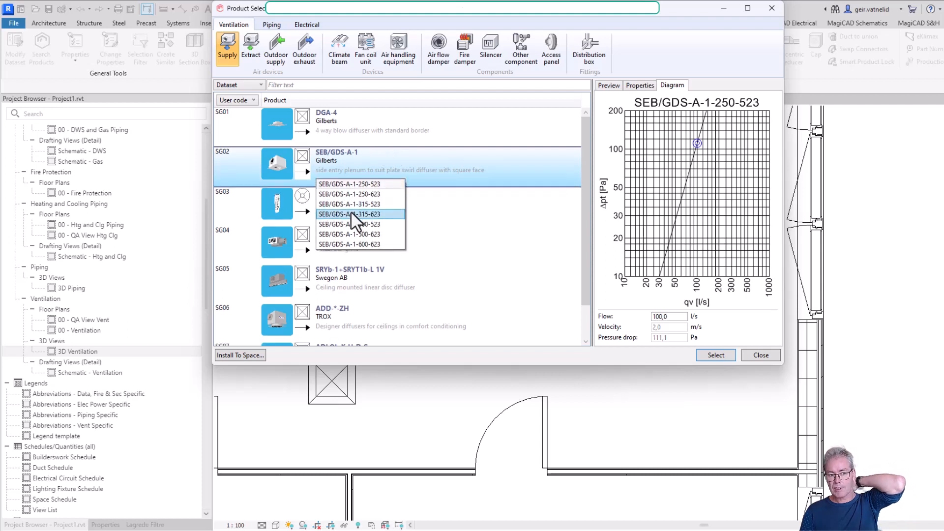
left_click(528, 264)
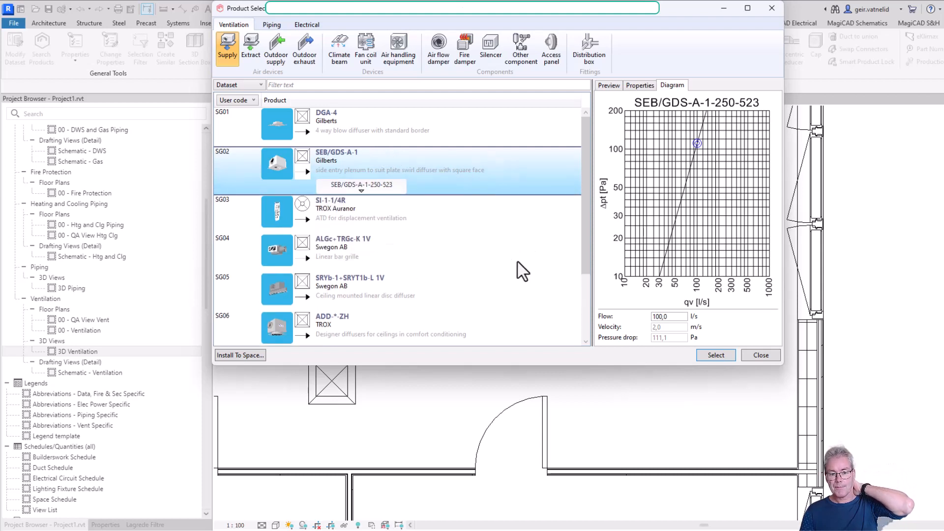